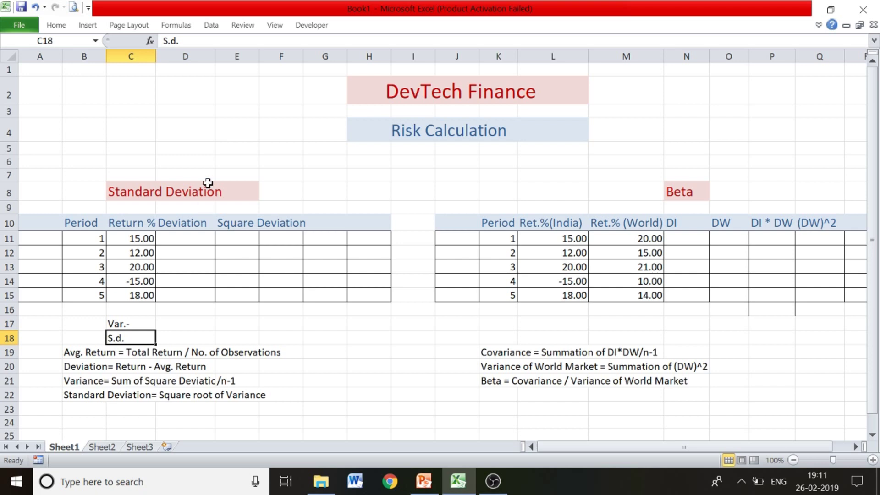
Step: Widen column D of the Standard Deviation table to 12.82
drag(216, 59, 223, 60)
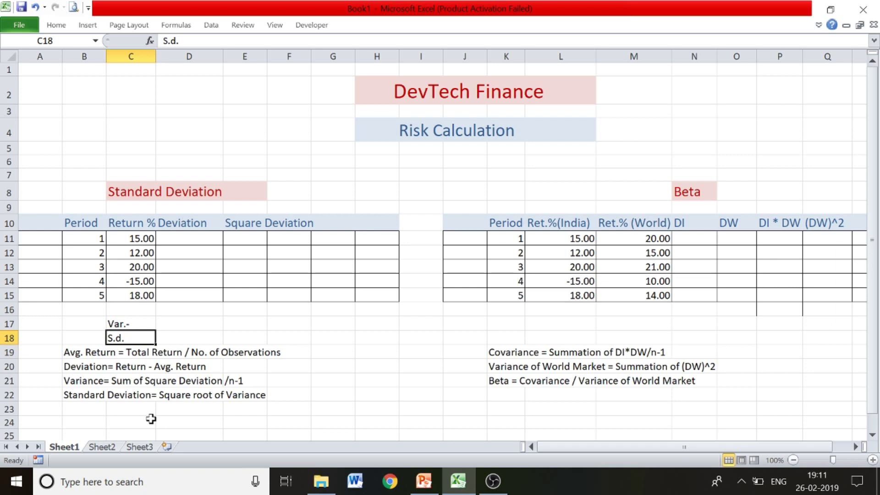
Step: After abandoning a formula in D11, enter =AVERAGE(C11:C15) in C16, giving 10.00
click(203, 238)
text(=)
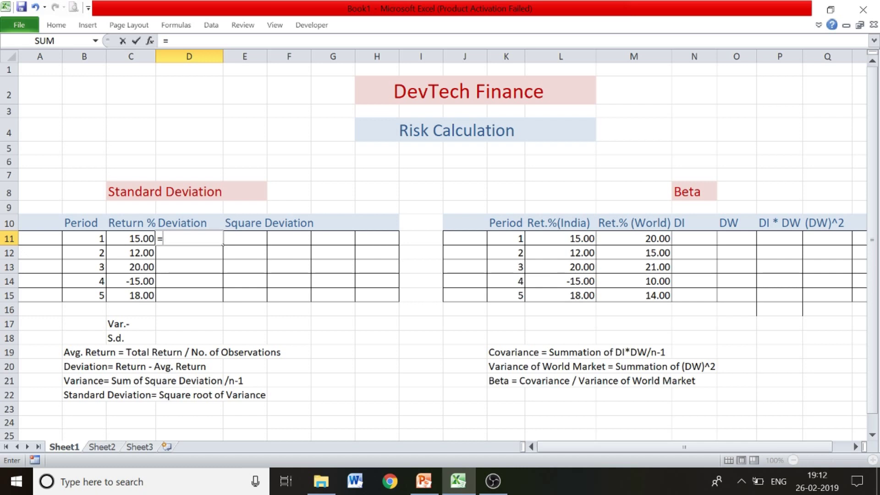
click(134, 310)
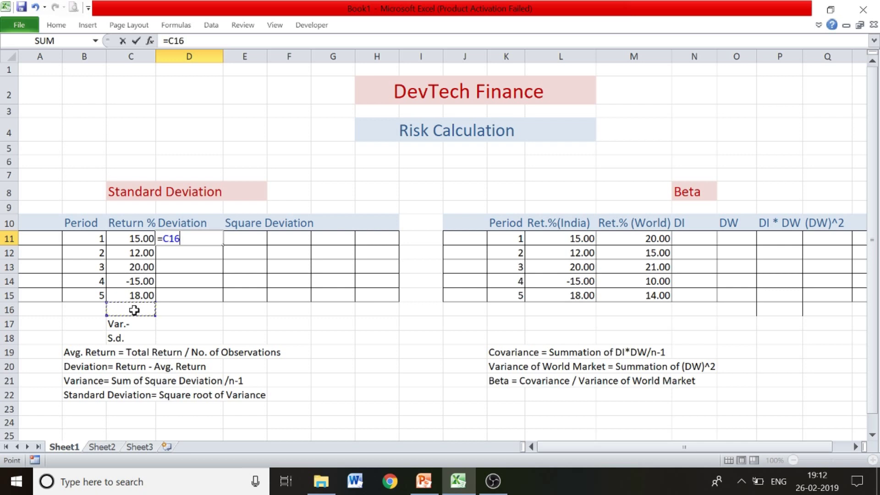
key(BackSpace)
key(BackSpace)
key(BackSpace)
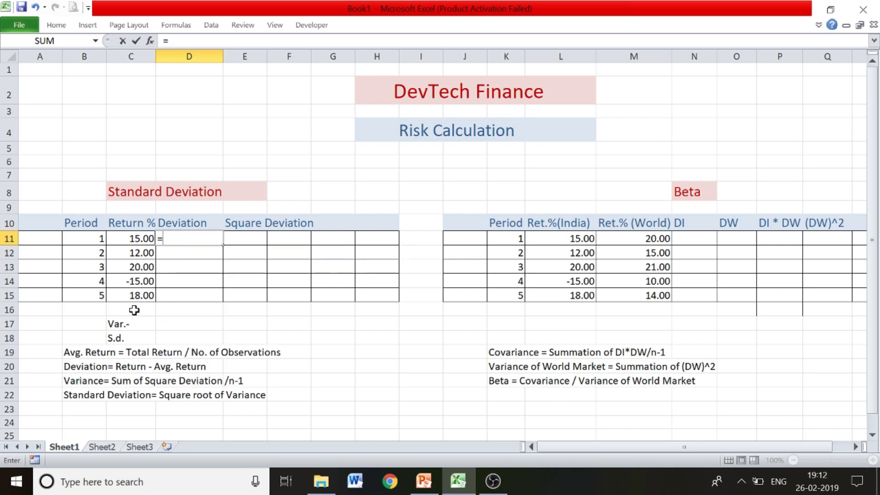
key(Escape)
click(134, 311)
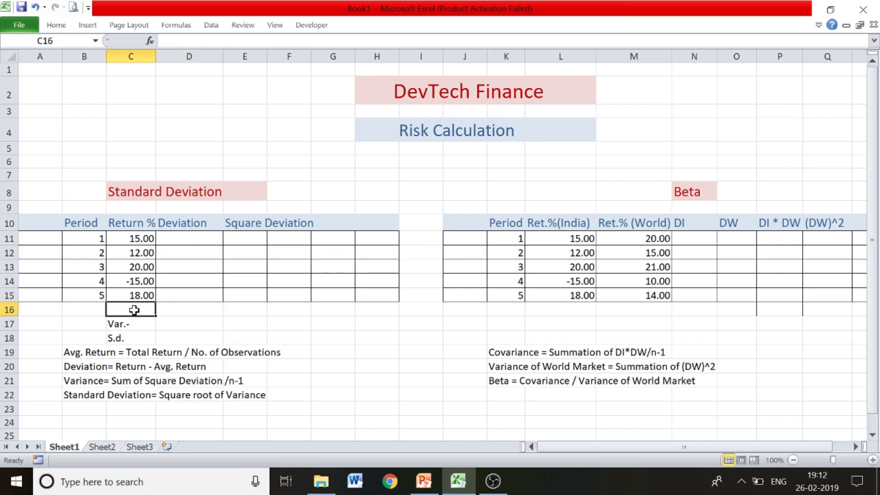
text(=)
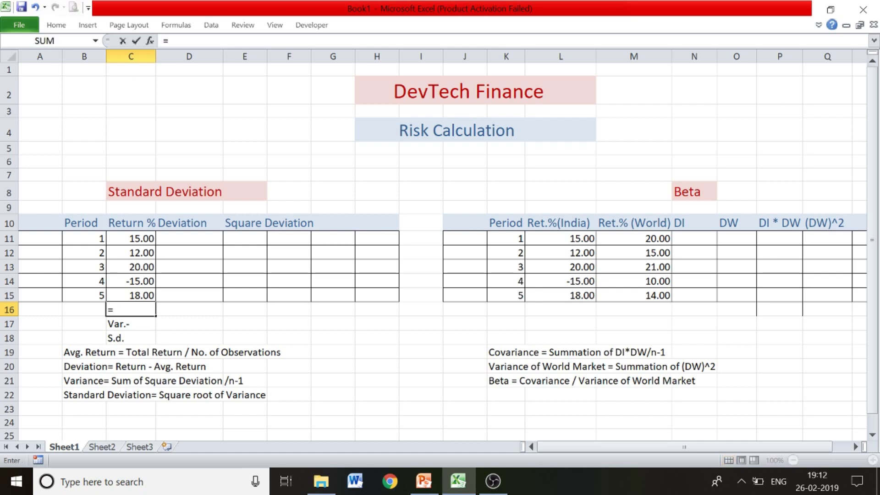
text(av)
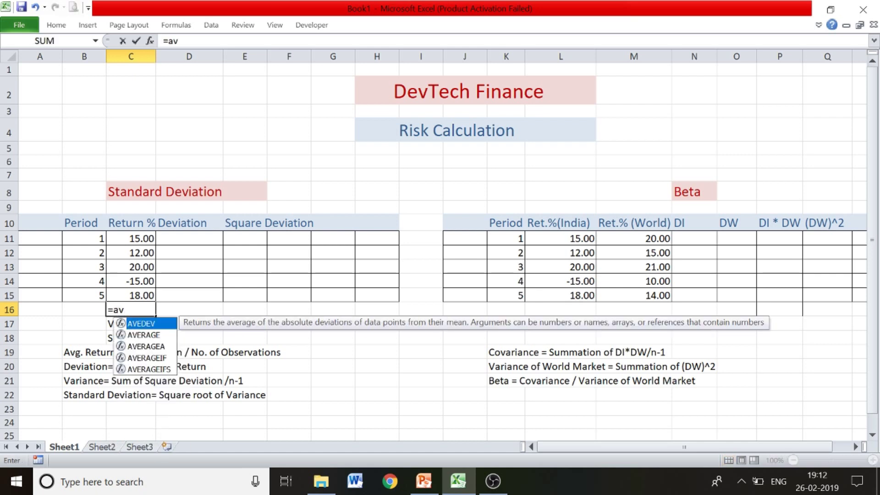
text(erage)
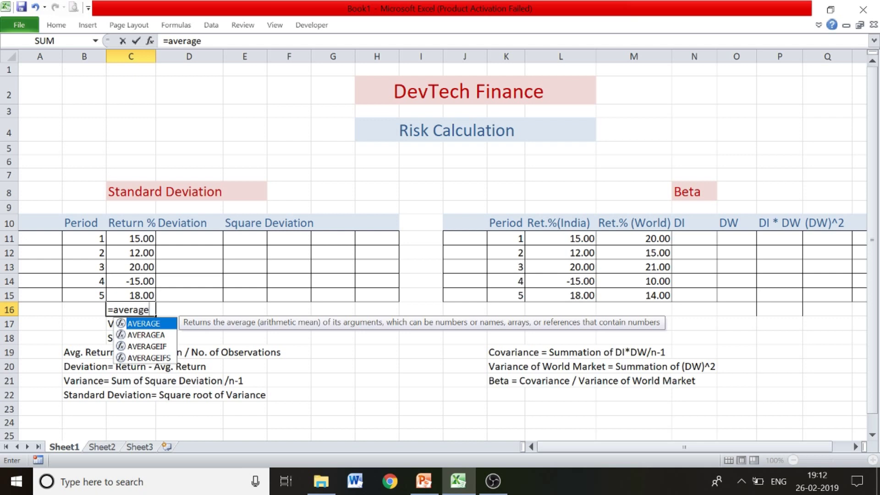
text(()
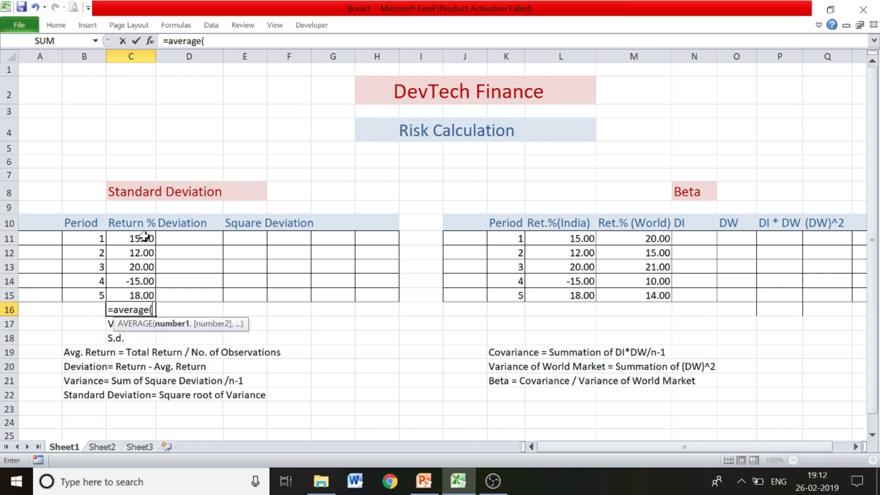
drag(143, 237, 140, 292)
text())
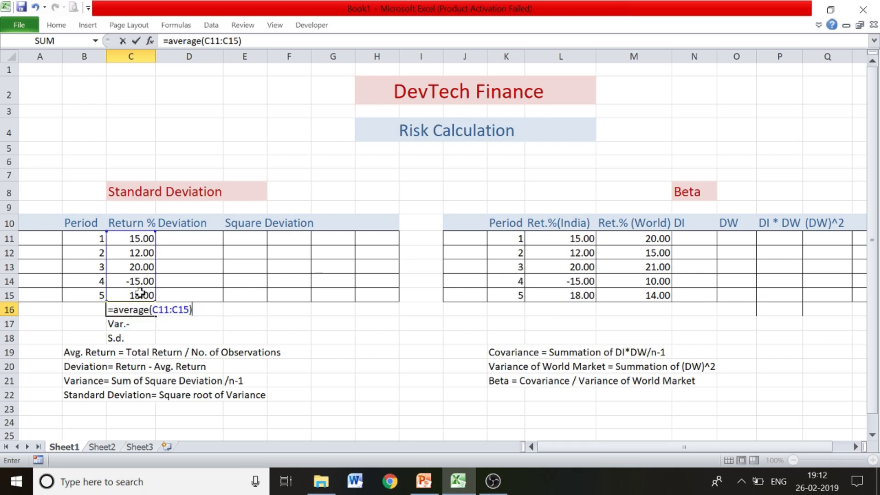
key(Return)
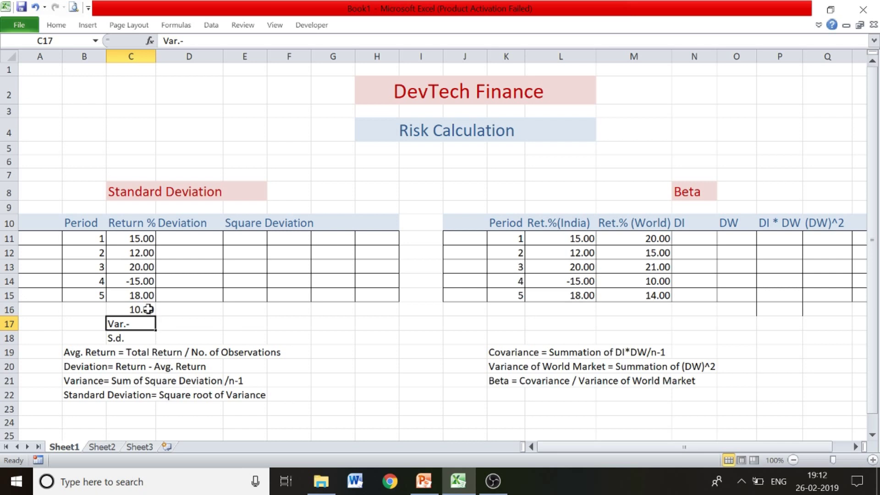
Step: Enter the first deviation formula =C11-C16 in D11
click(206, 238)
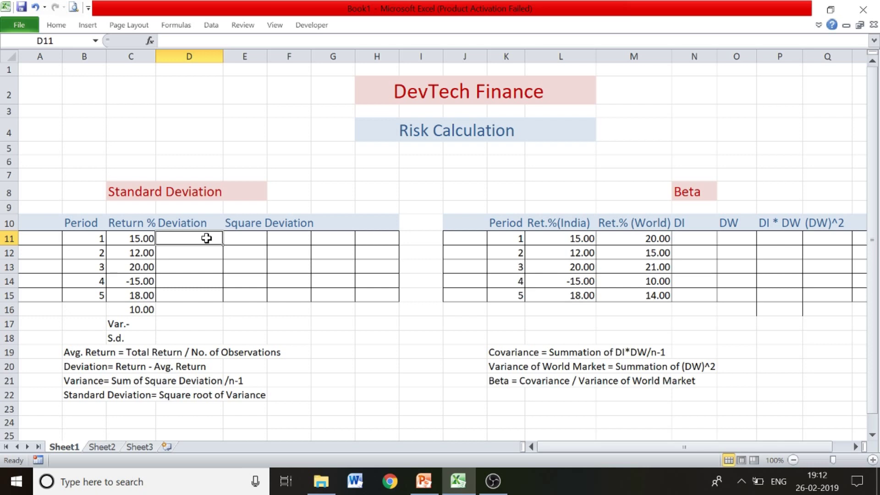
text(=)
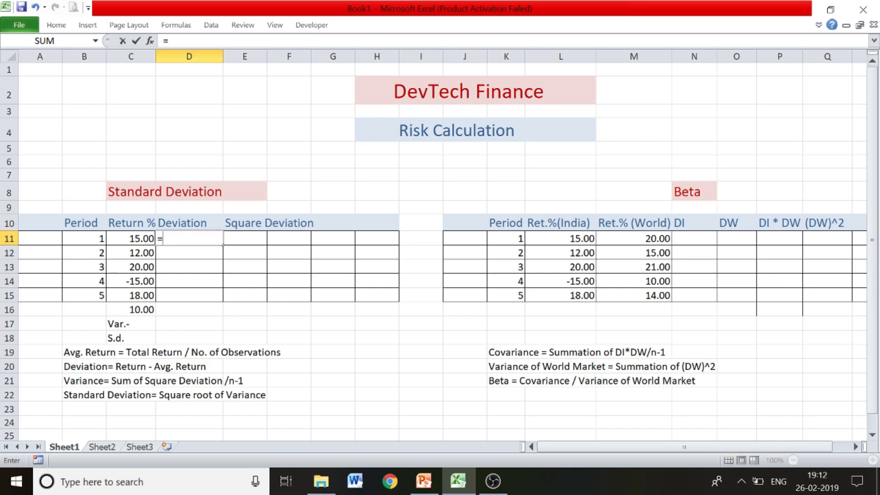
click(140, 236)
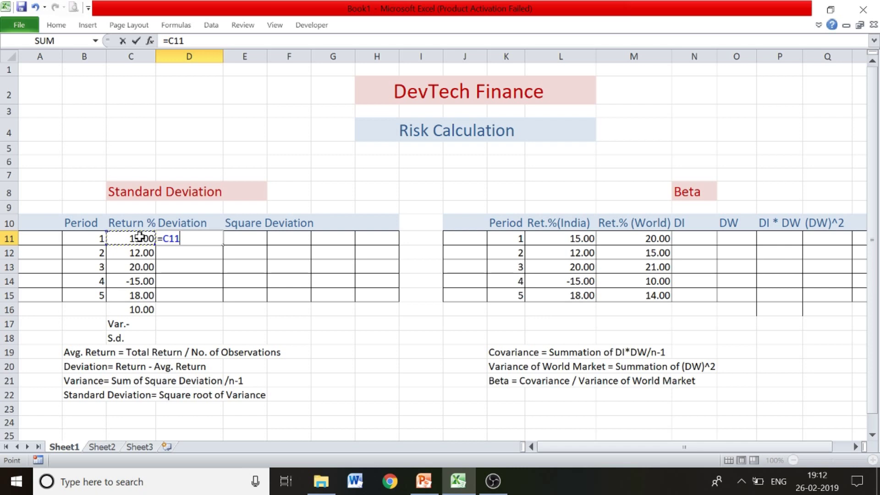
text(-)
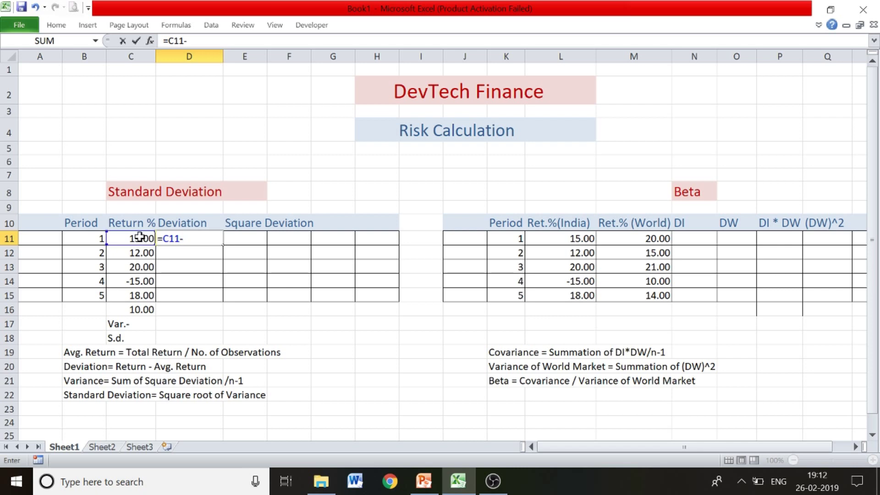
click(141, 309)
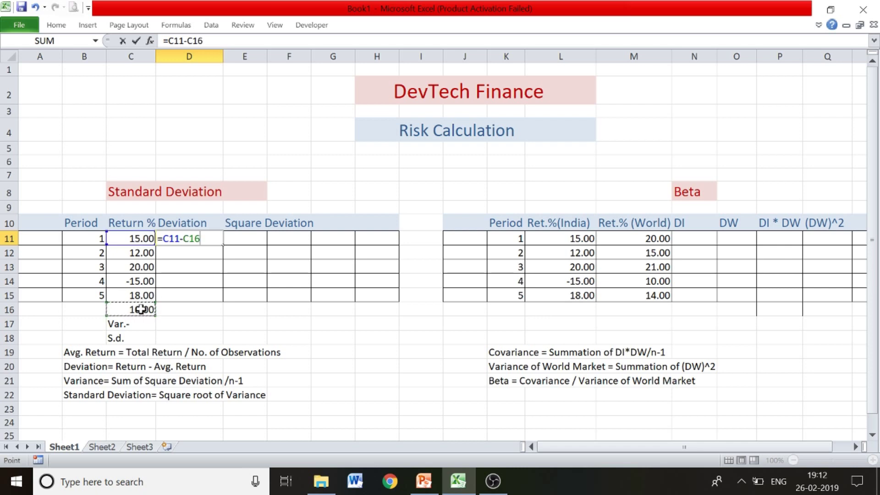
key(Return)
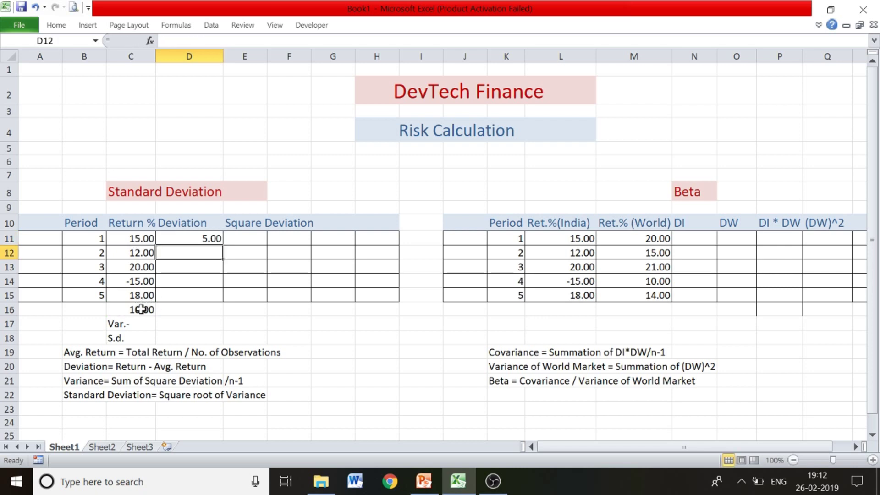
Step: Make C16 absolute in D11 and fill =C11-$C$16 down to D15
click(213, 236)
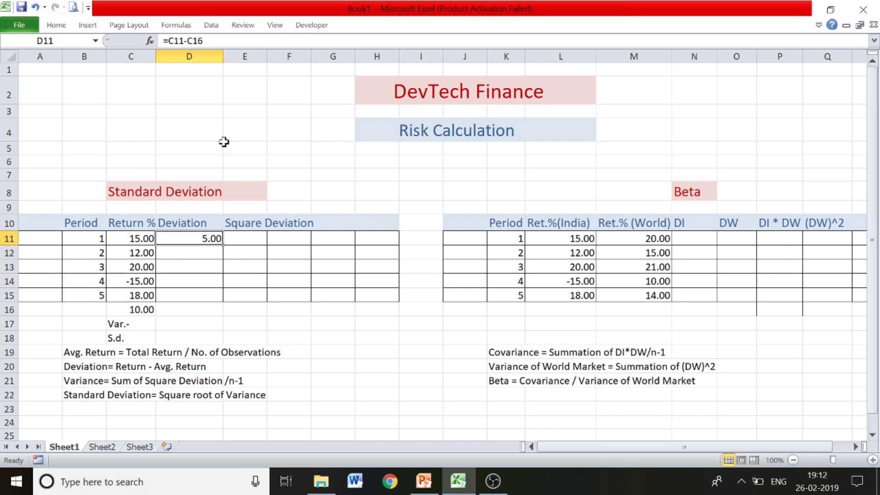
click(193, 40)
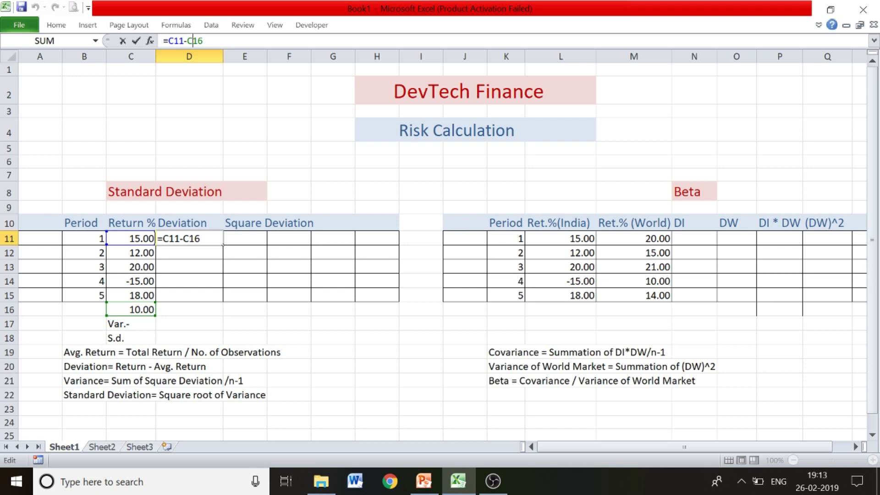
key(F4)
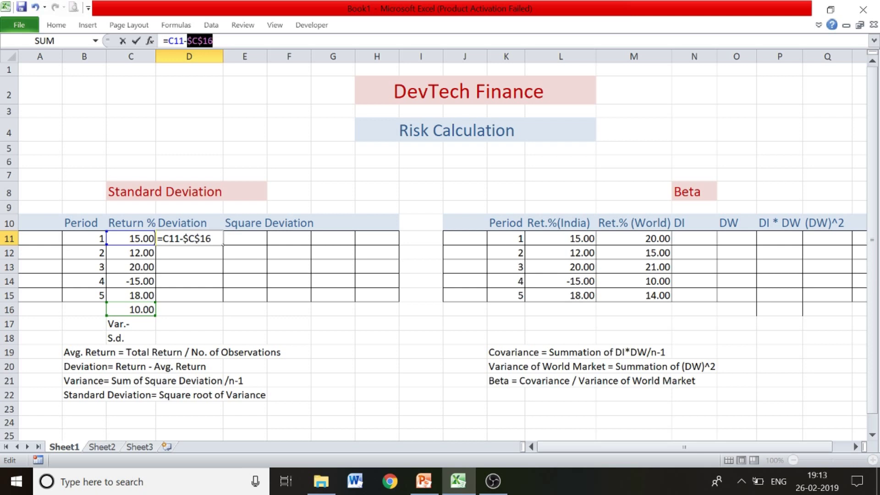
key(Return)
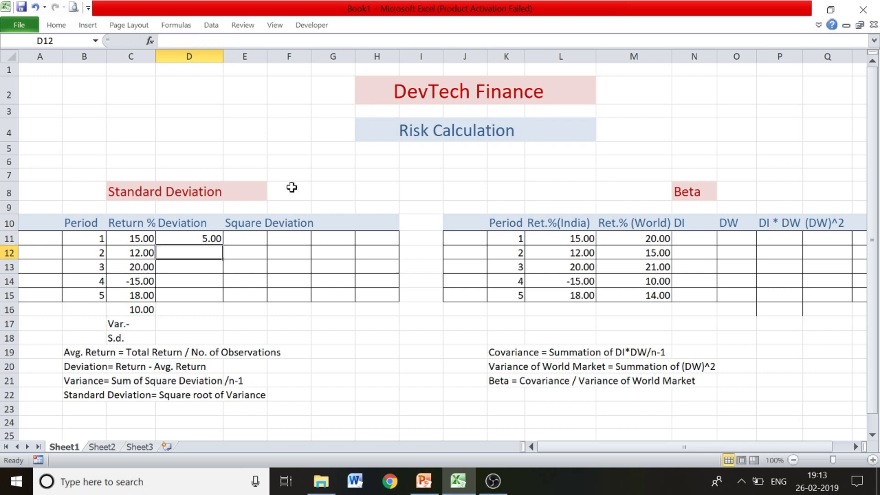
click(210, 236)
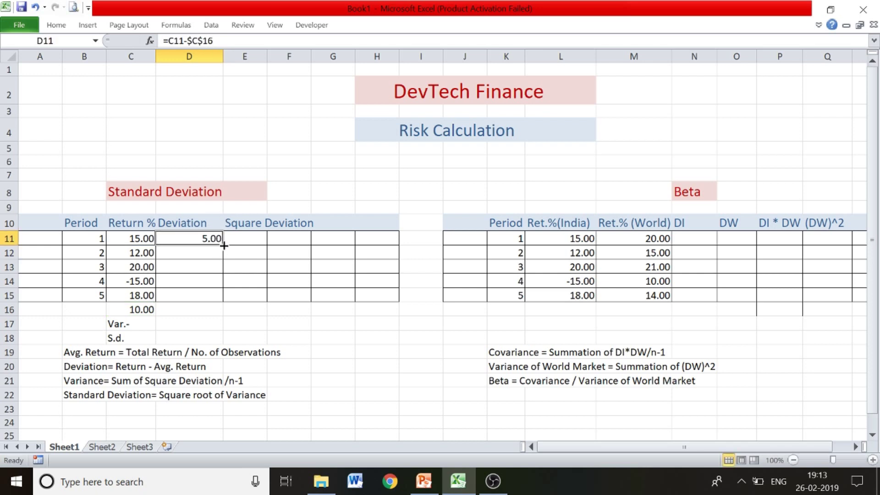
drag(223, 245, 220, 296)
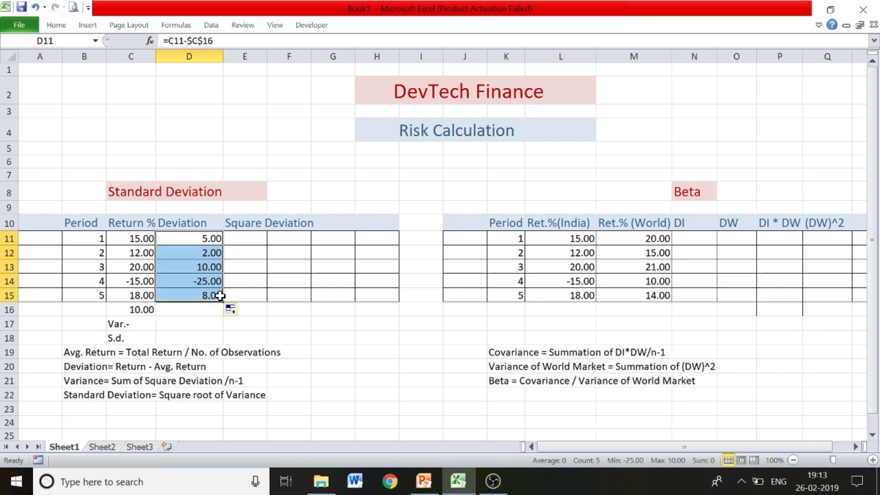
click(249, 315)
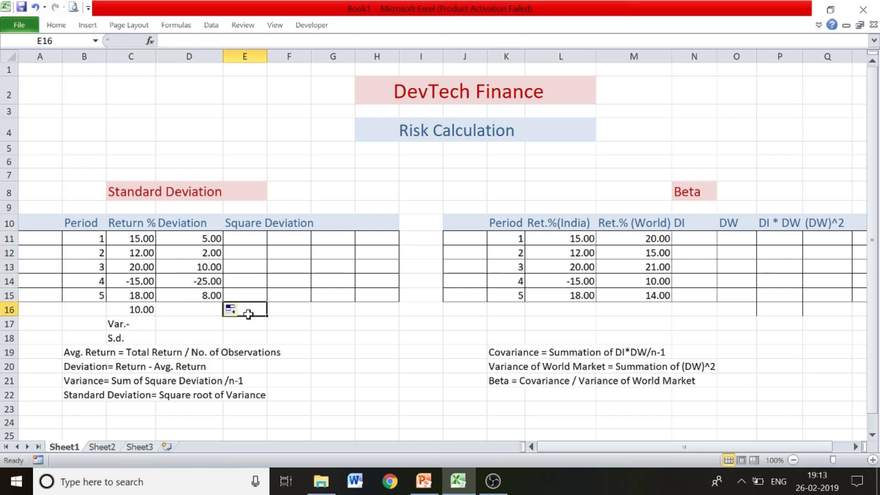
Step: Fill E11:E15 with =D11^2 (25.00, 4.00, 100.00, 625.00, 64.00), then select E16
click(258, 240)
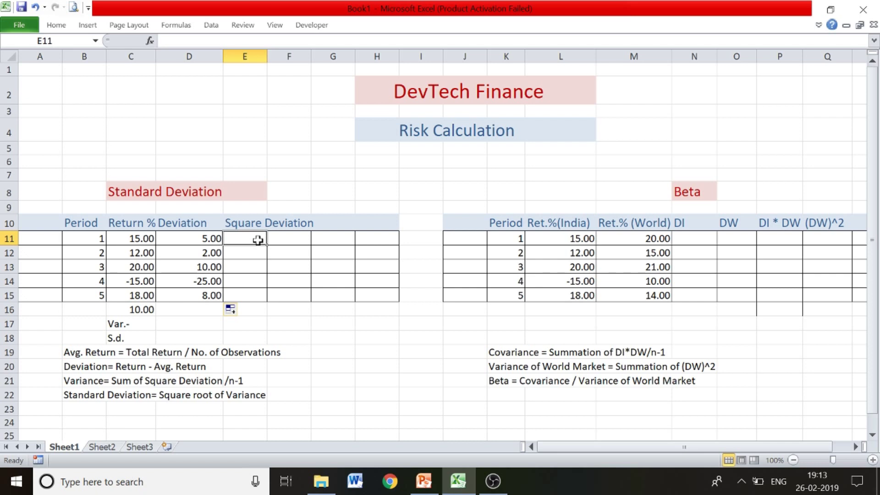
text(=)
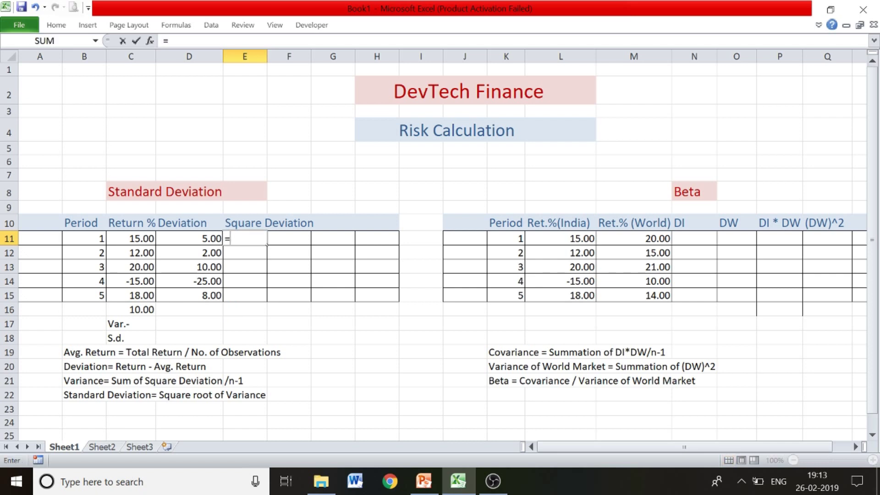
click(207, 236)
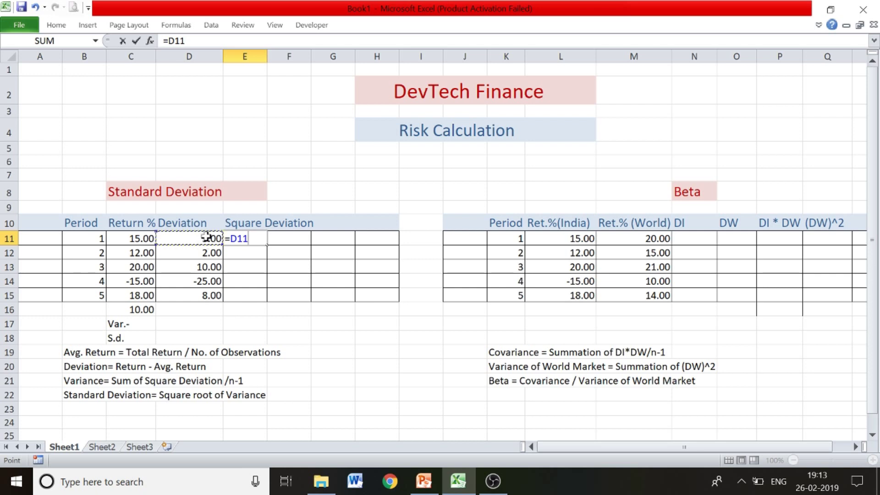
text(^2)
key(Return)
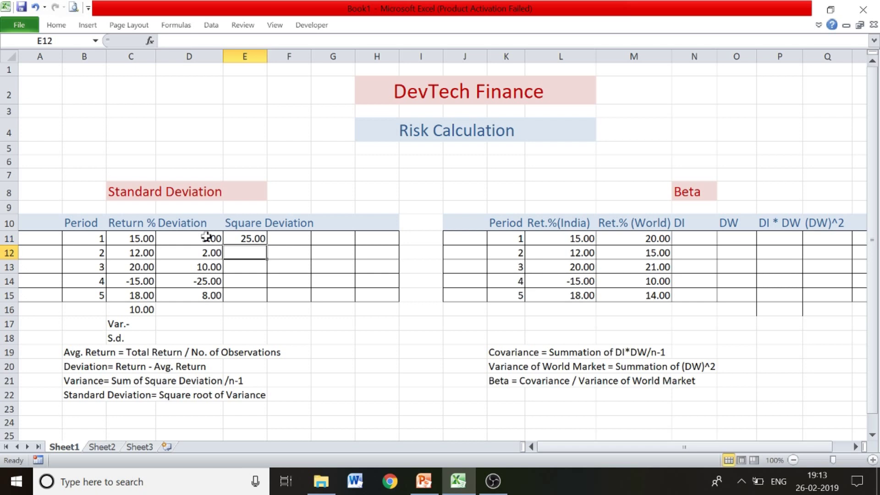
click(256, 238)
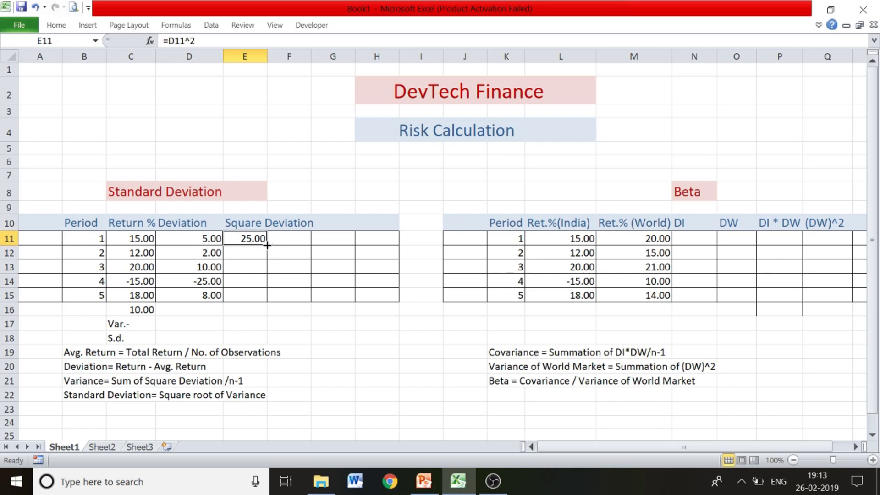
drag(267, 245, 265, 298)
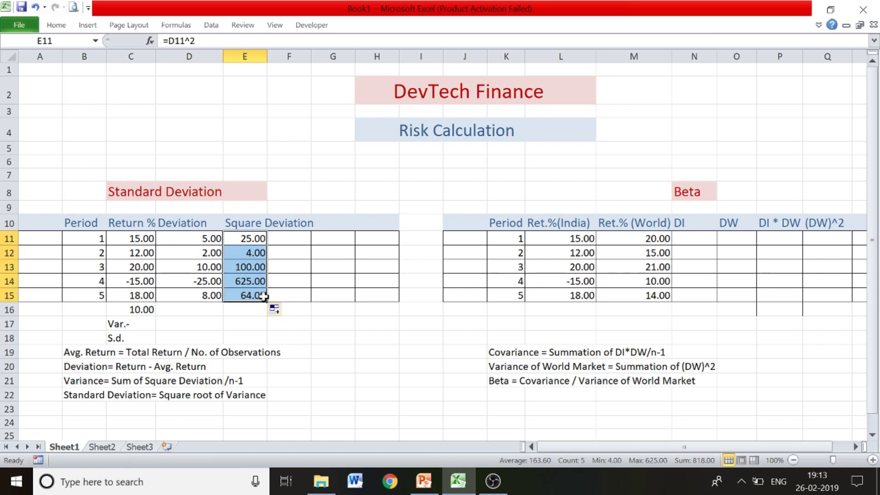
click(310, 318)
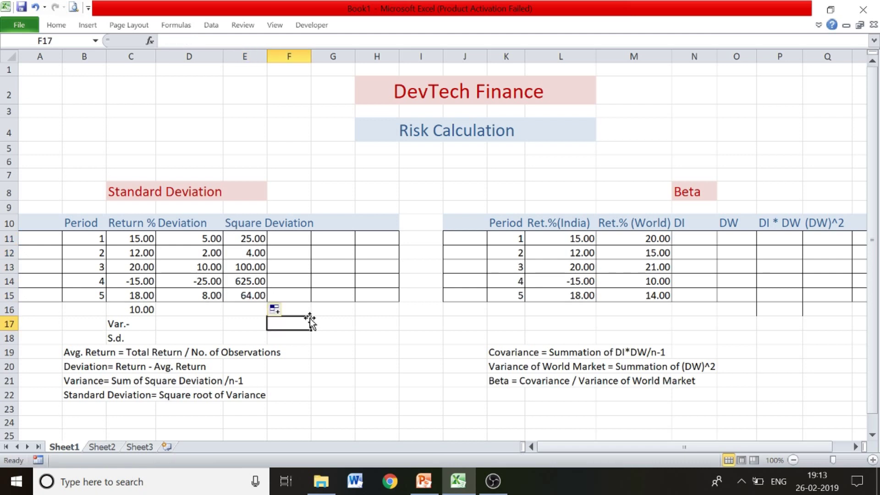
click(242, 311)
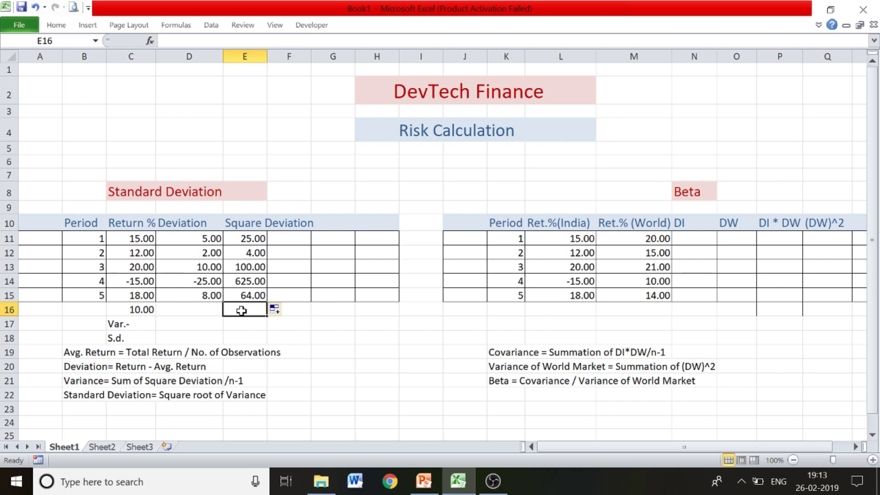
Step: Total the squared deviations with =SUM(E11:E15) in E16, giving 818.00
text(=sum)
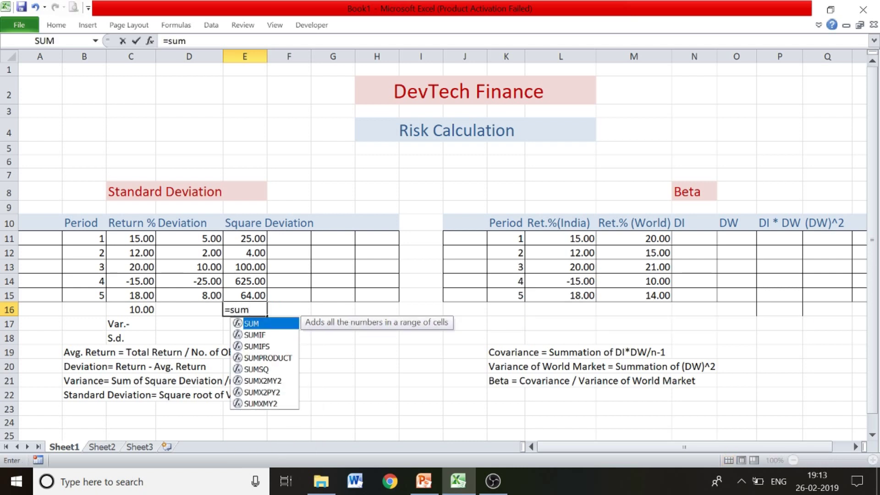
text(()
drag(258, 238, 258, 290)
text())
key(Return)
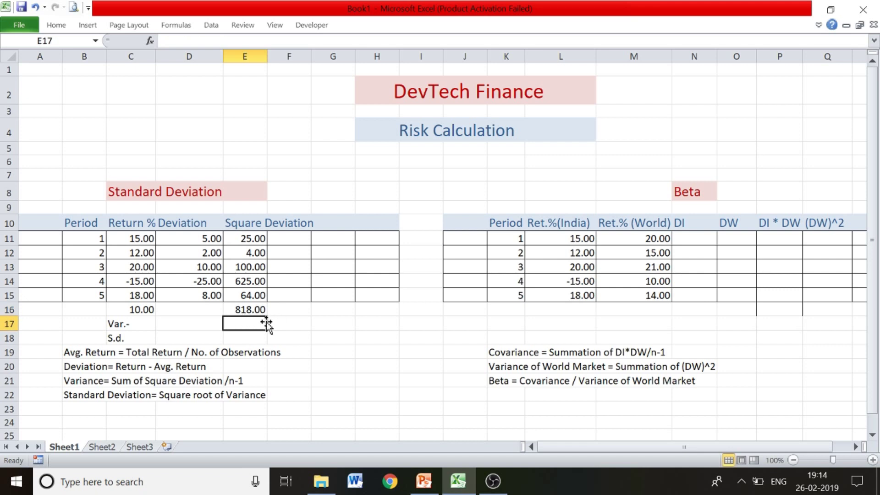
Step: Enter the variance =E16/4 in D17 beside Var., giving 204.5
click(205, 324)
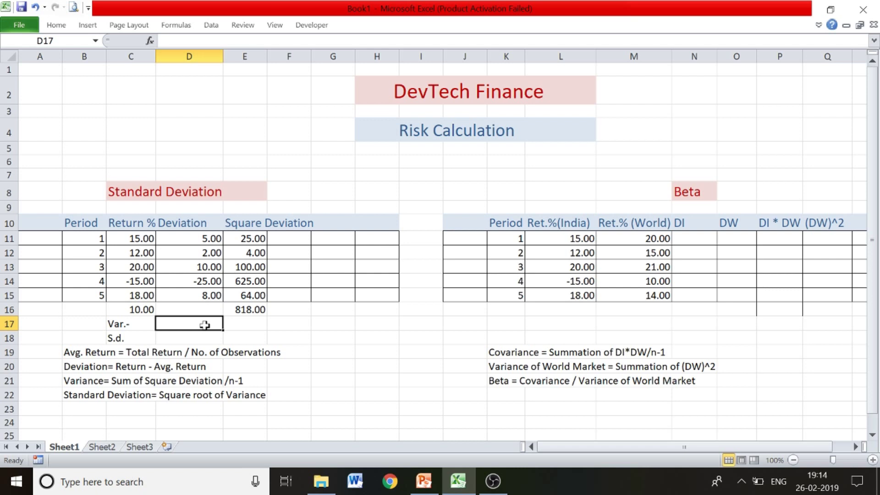
text(=)
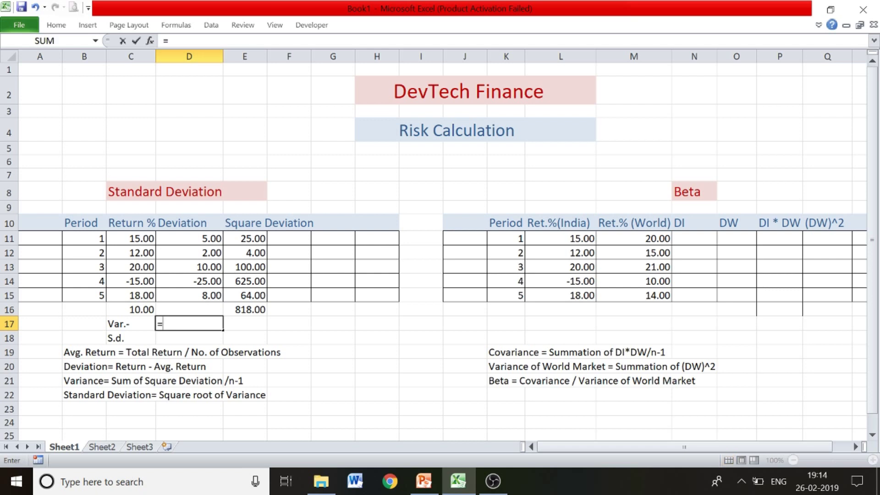
click(246, 310)
text(/4)
key(Return)
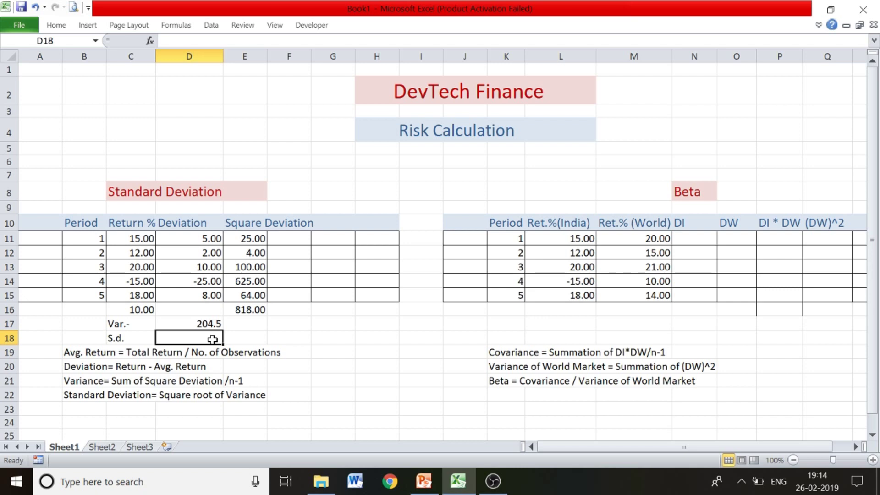
Step: Enter =SQRT(D17) in D18 beside S.d., giving a standard deviation of 14.30
text(=)
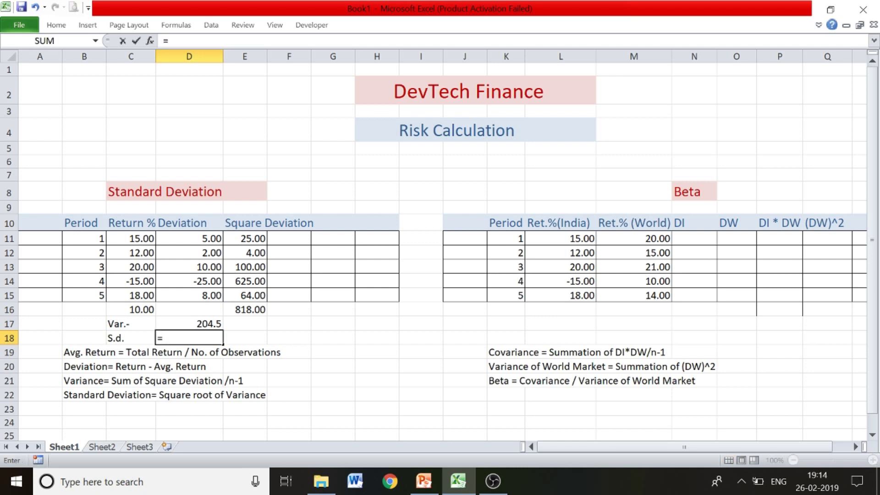
text(sq)
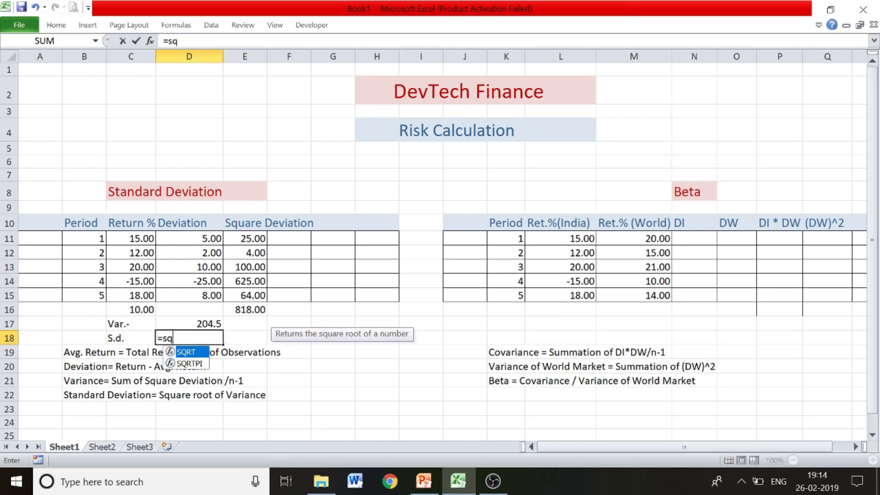
text(rt()
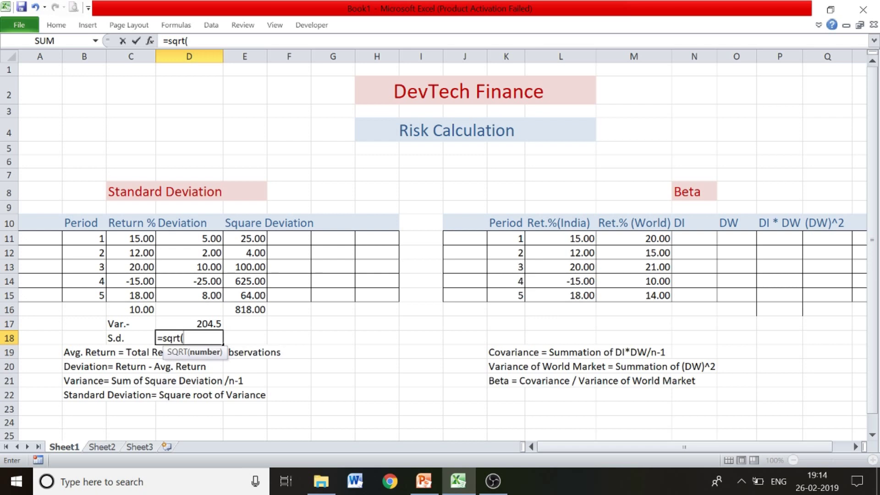
click(205, 323)
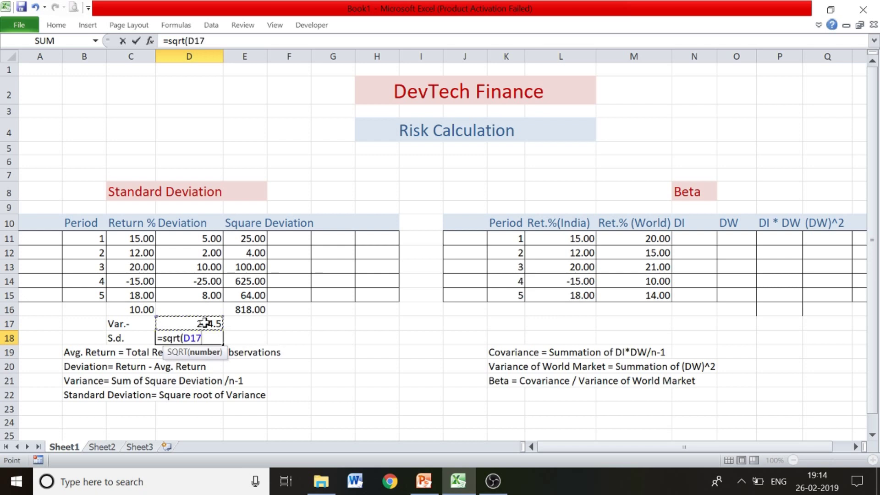
text())
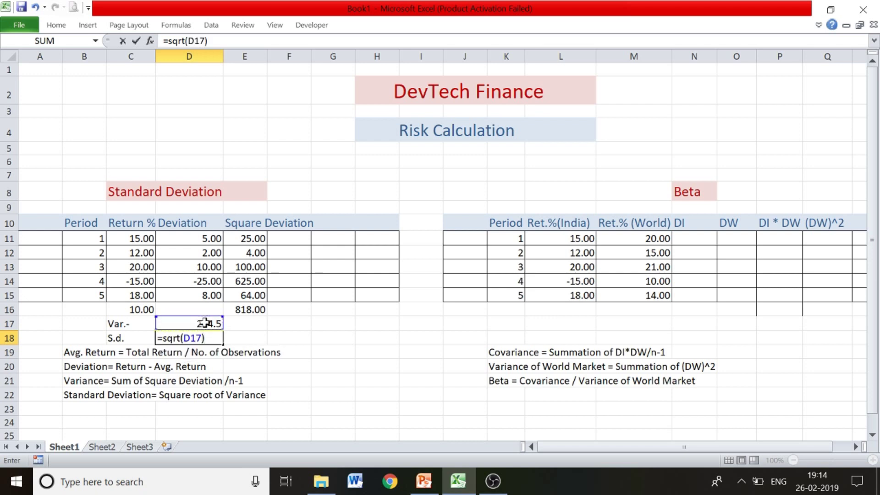
key(Return)
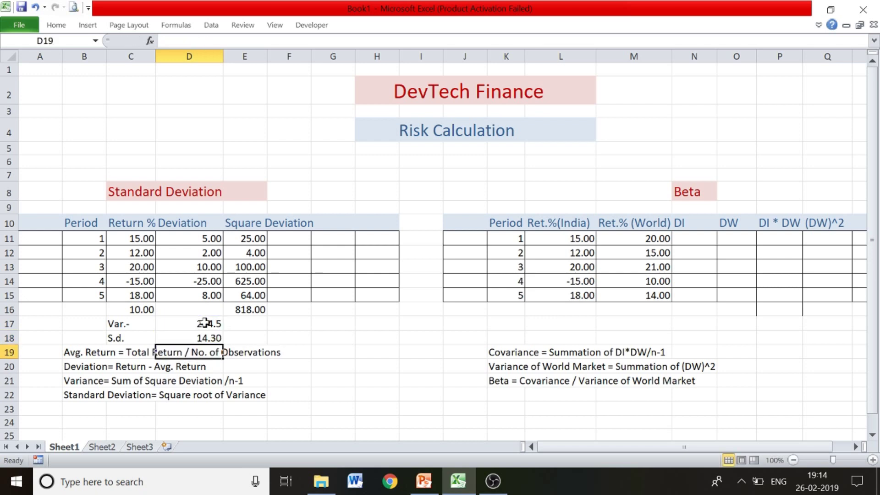
click(301, 342)
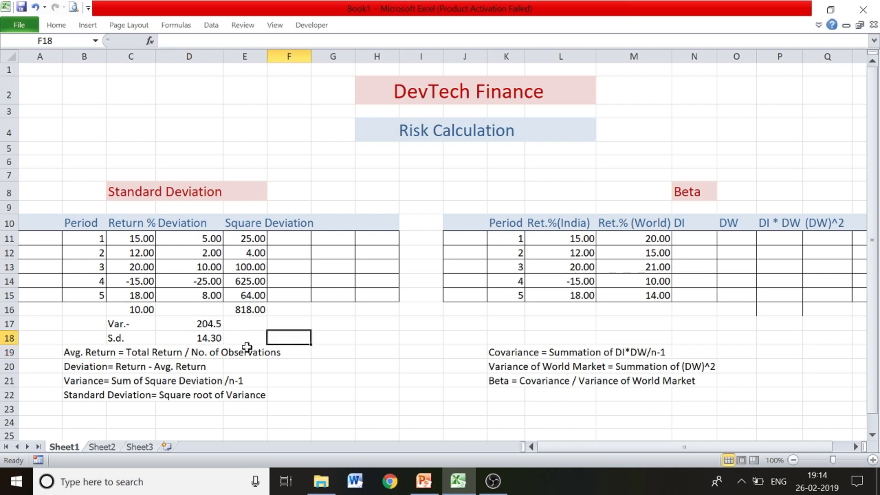
click(213, 339)
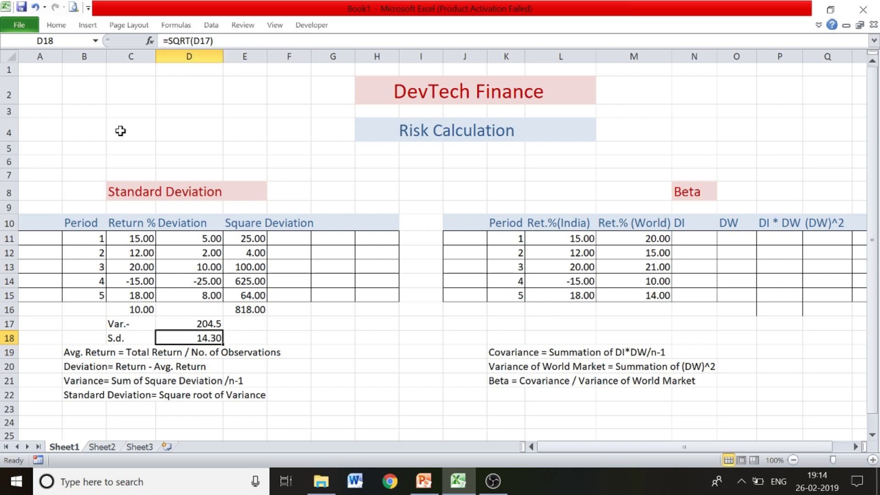
Step: Set the font colour of the D18 standard deviation to standard red
click(64, 25)
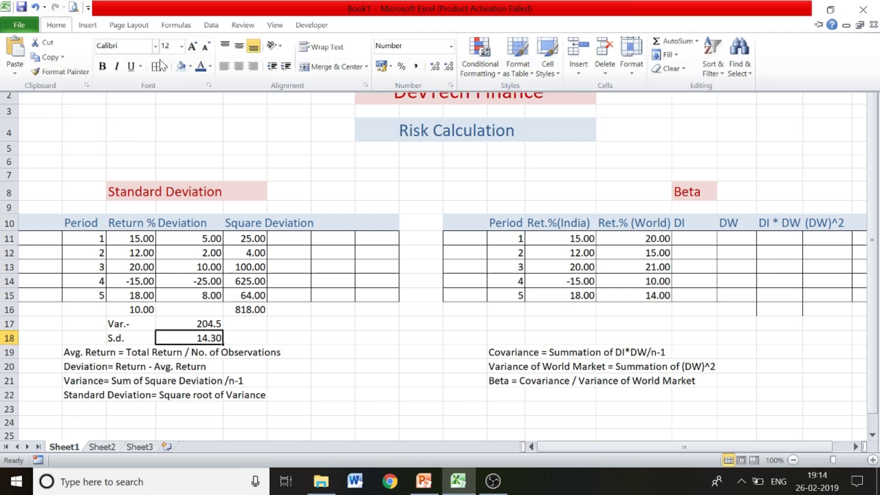
click(210, 66)
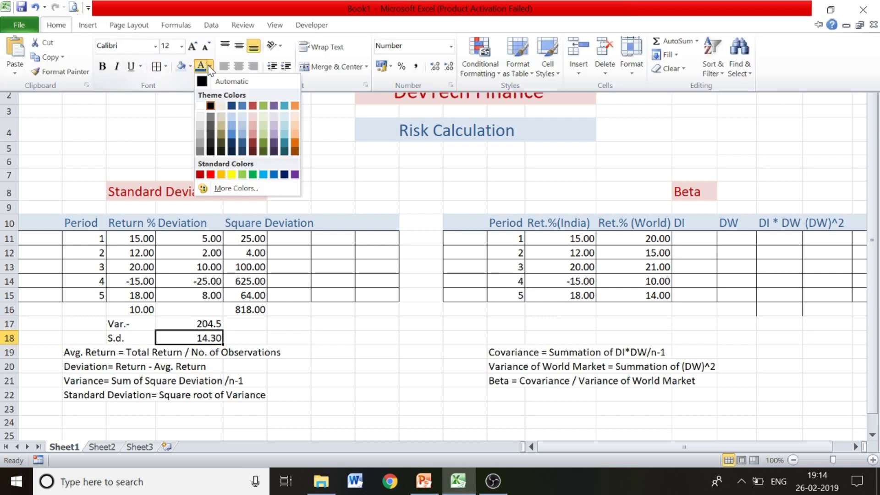
click(210, 175)
click(343, 309)
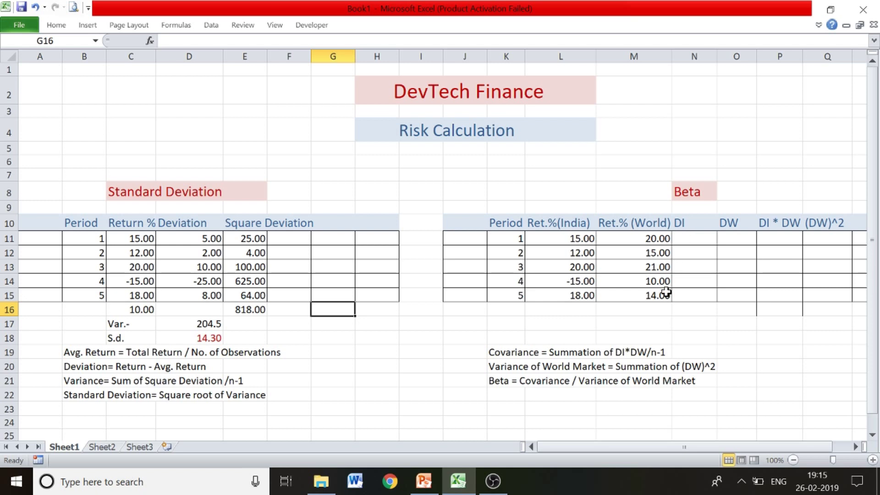
click(703, 239)
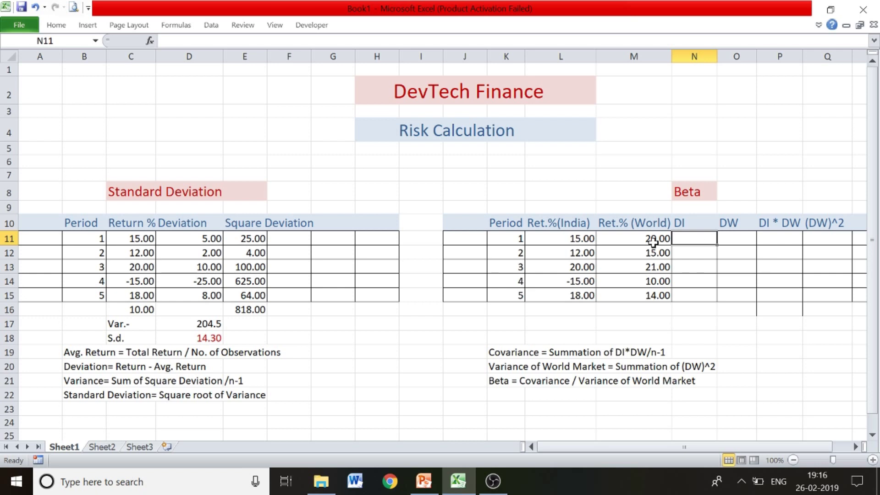
Step: Enter =AVERAGE(L11:L15) in L16 for the India average of 10.00
click(551, 312)
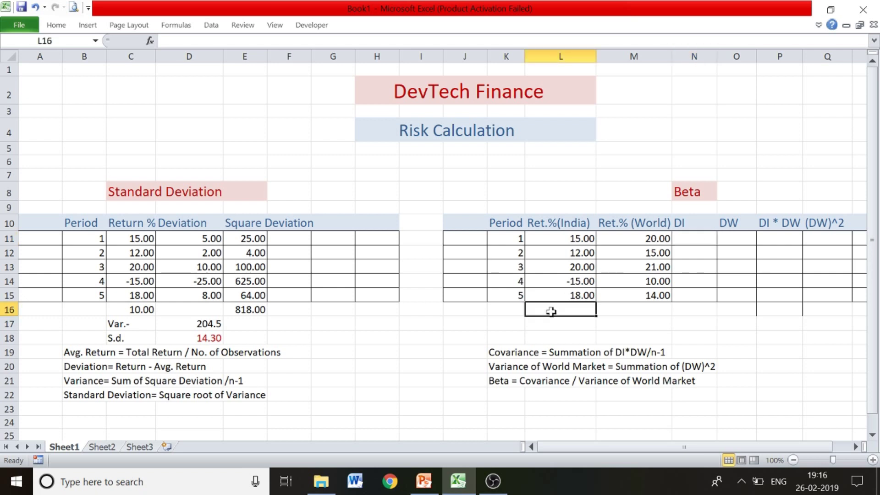
text(=)
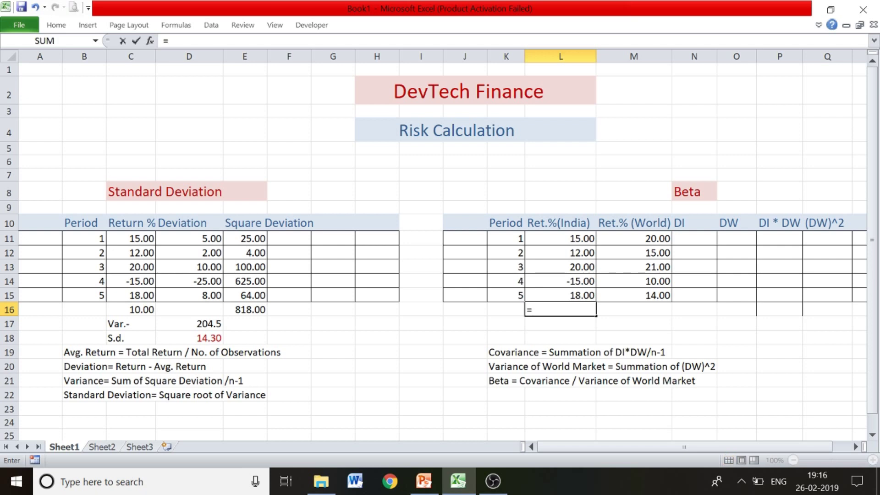
text(averag)
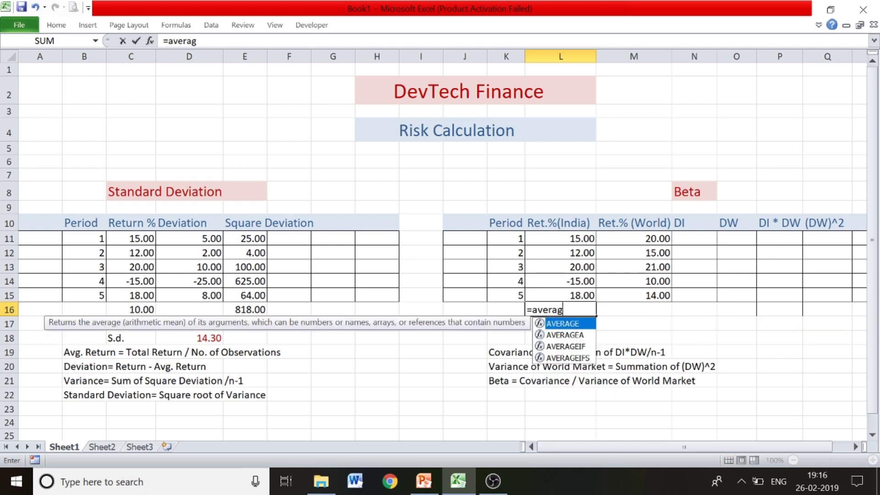
text(e()
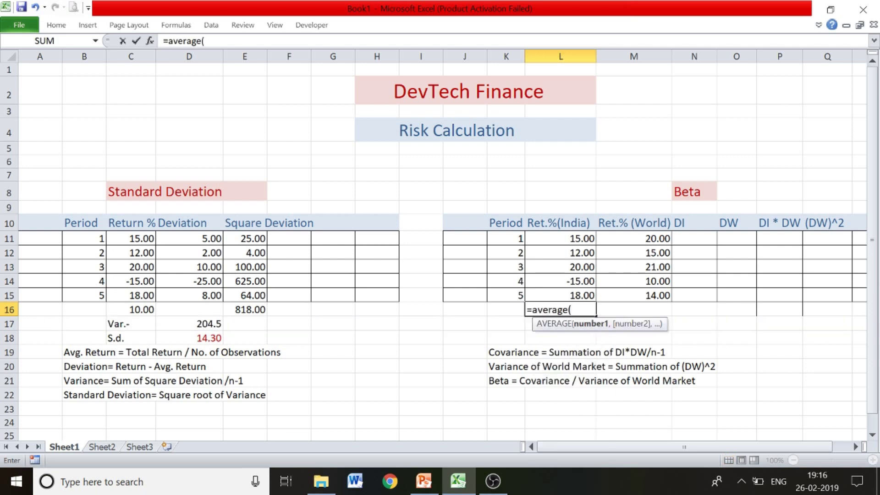
drag(580, 238, 580, 297)
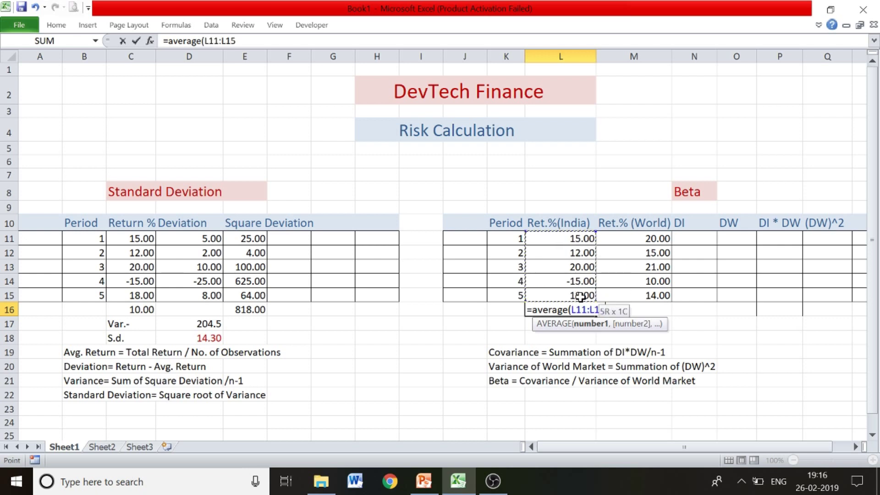
text())
key(Return)
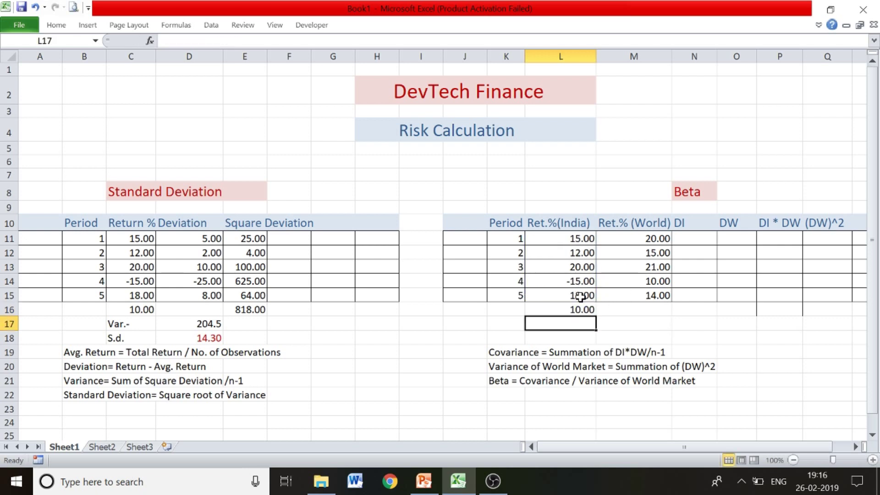
Step: Enter =AVERAGE(M11:M15) in M16 for the World average of 16.00
click(639, 311)
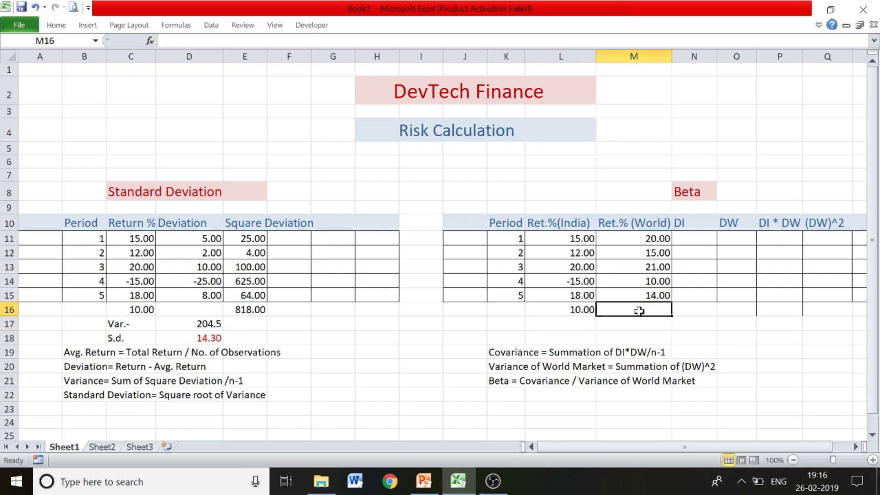
text(=average)
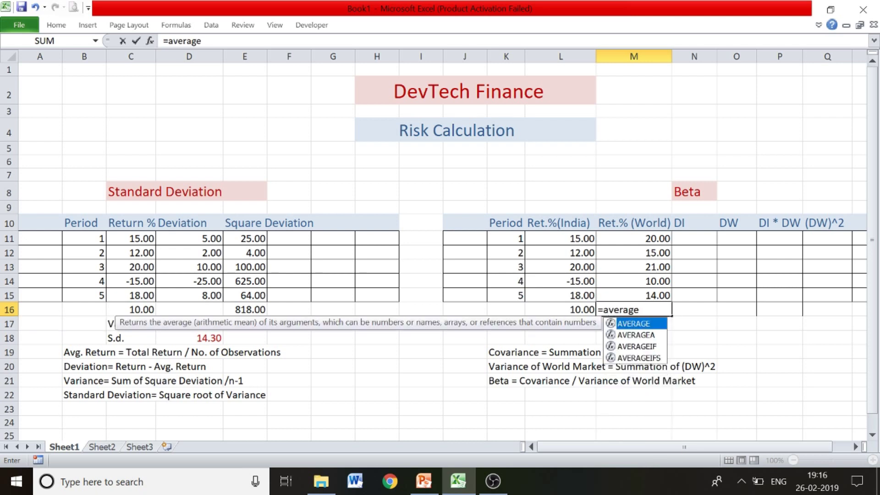
text(()
drag(659, 238, 659, 294)
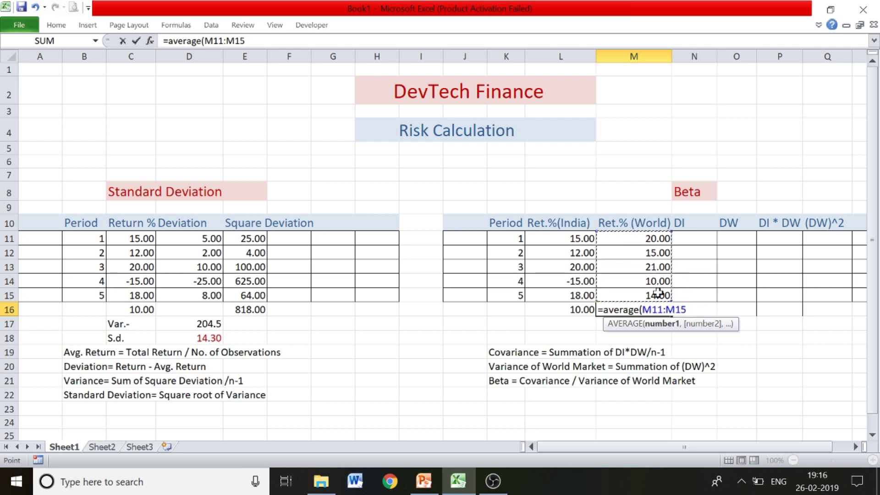
key(Return)
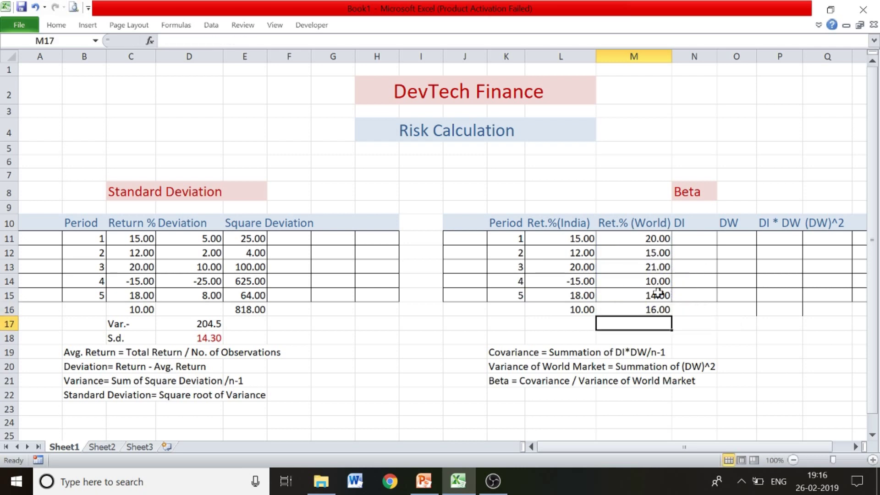
click(699, 239)
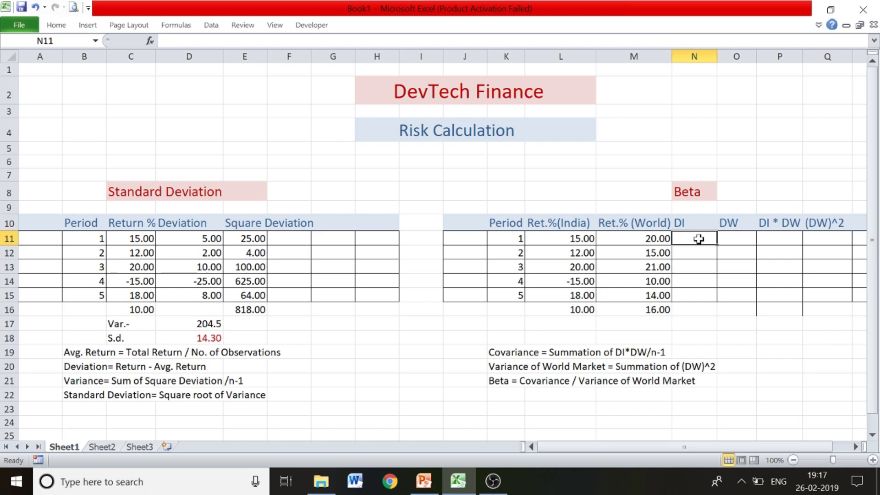
Step: Enter the first DI formula =L11-L16 in N11
text(=)
click(577, 238)
text(-)
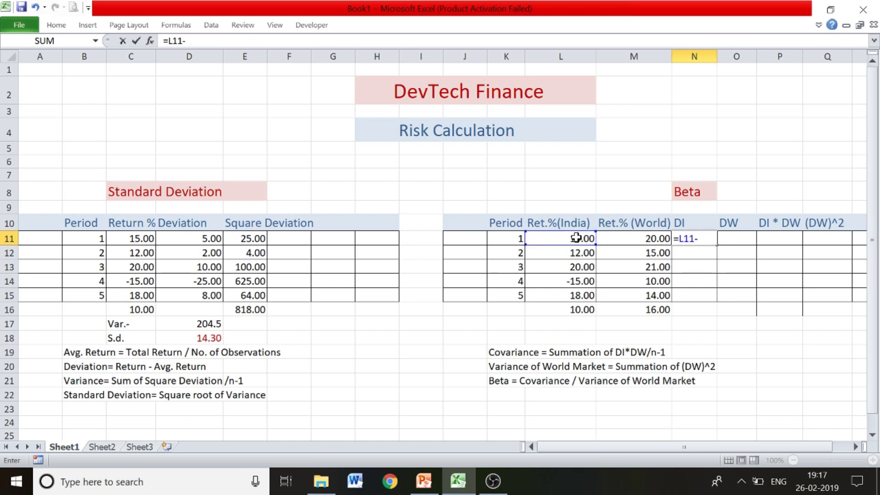
click(584, 310)
key(Return)
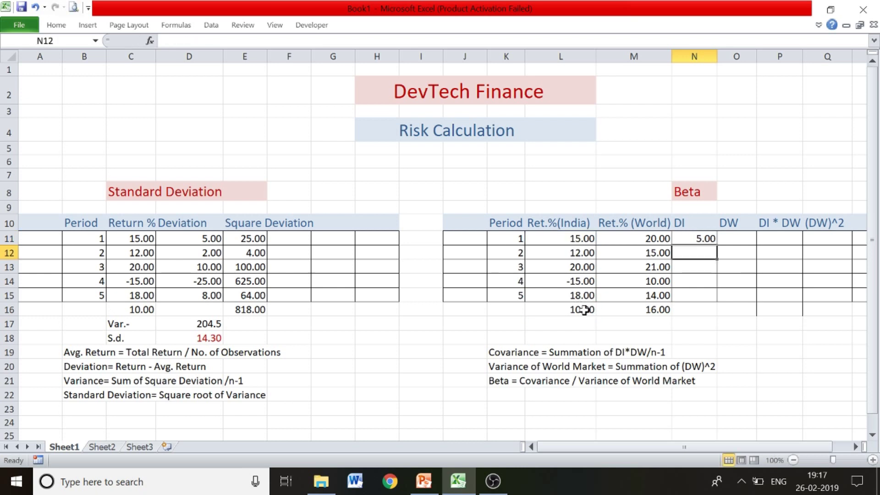
Step: Make L16 absolute in N11 and fill =L11-$L$16 down to N15
click(711, 236)
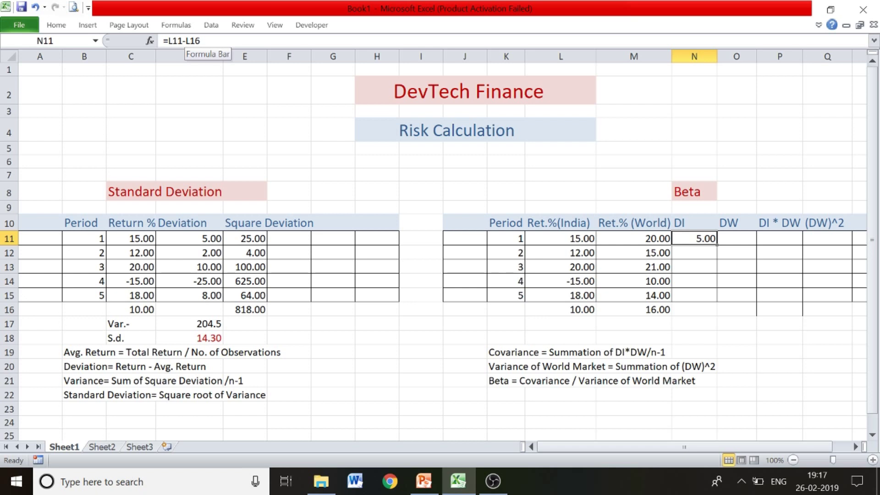
click(190, 40)
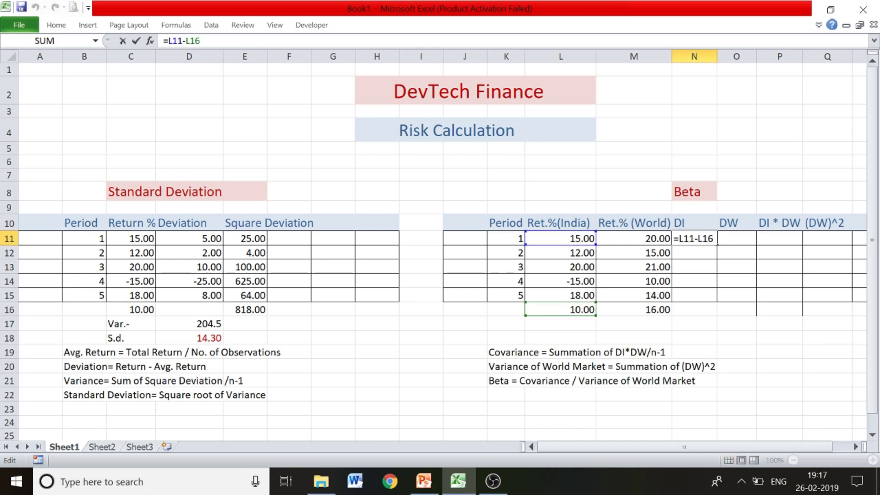
key(F4)
key(Return)
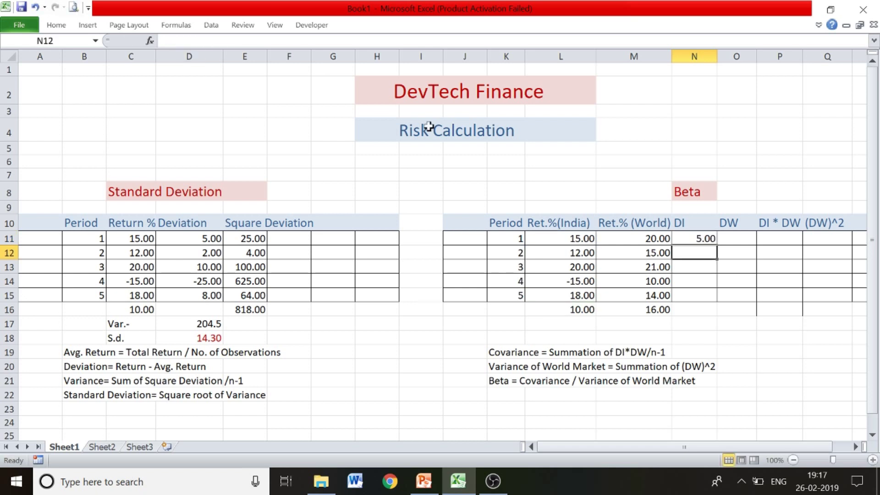
click(706, 238)
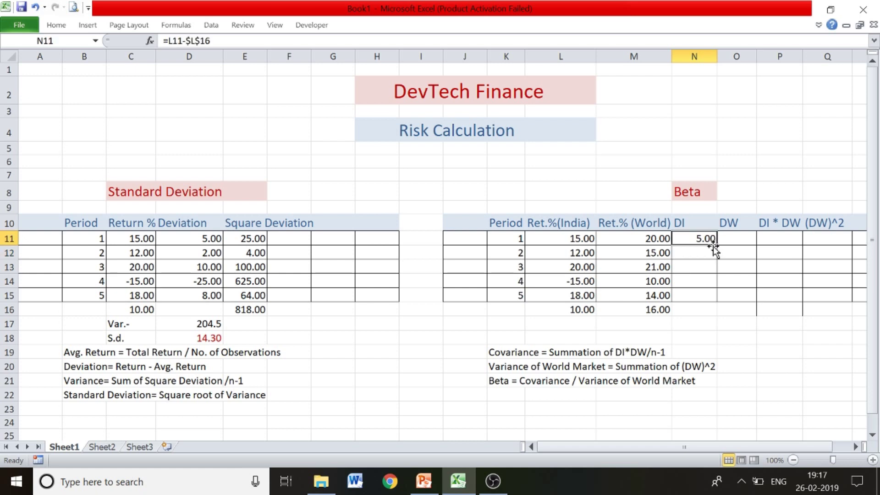
drag(717, 245, 715, 300)
click(760, 339)
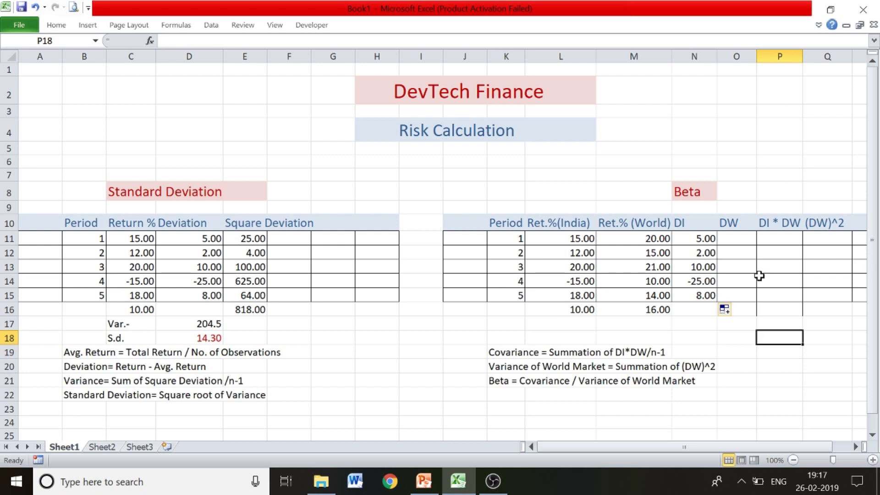
Step: Enter the first DW formula =M11-M16 in O11
click(745, 237)
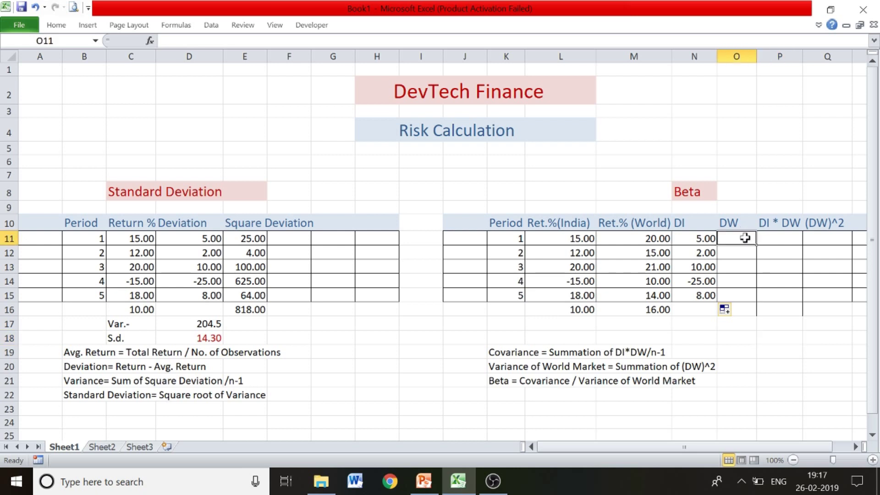
text(=)
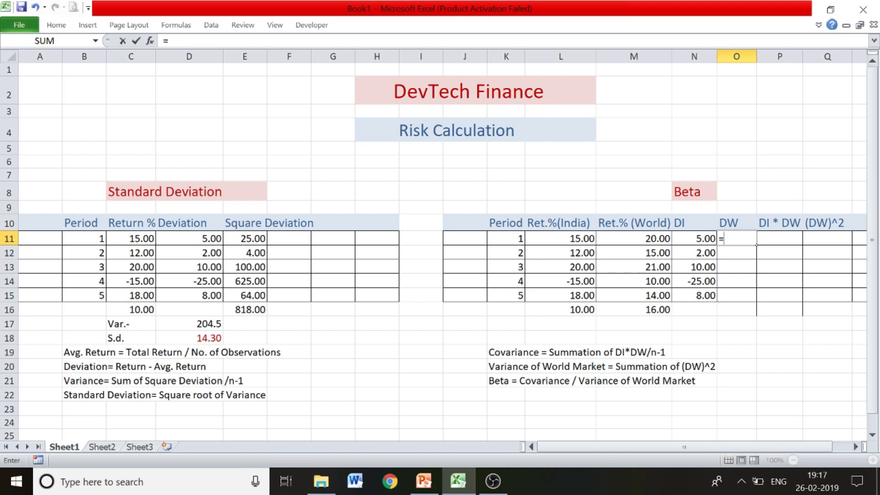
click(661, 239)
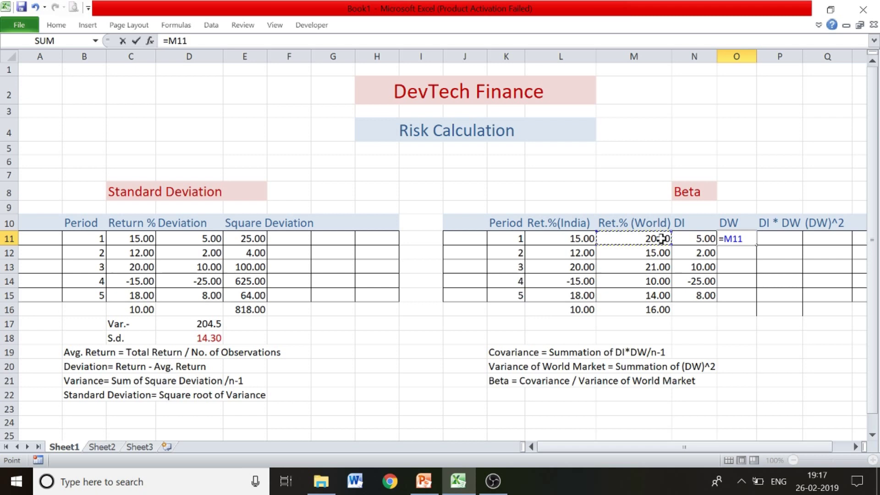
text(-)
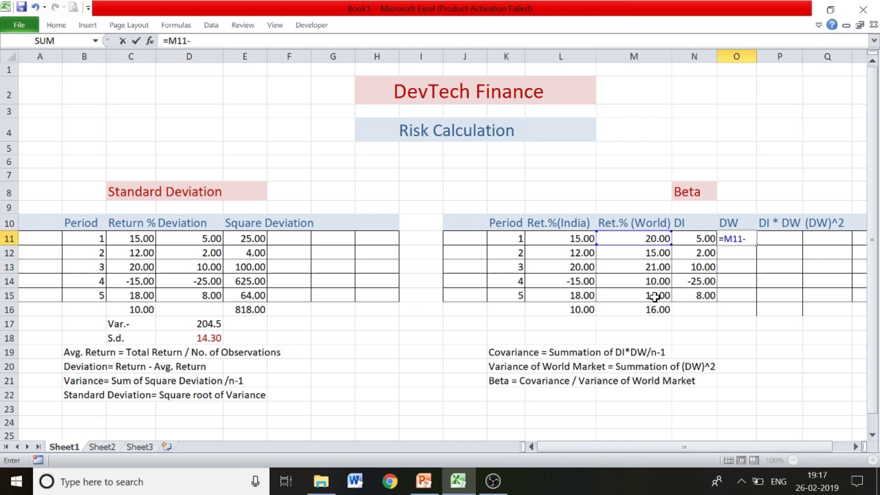
click(648, 311)
key(Return)
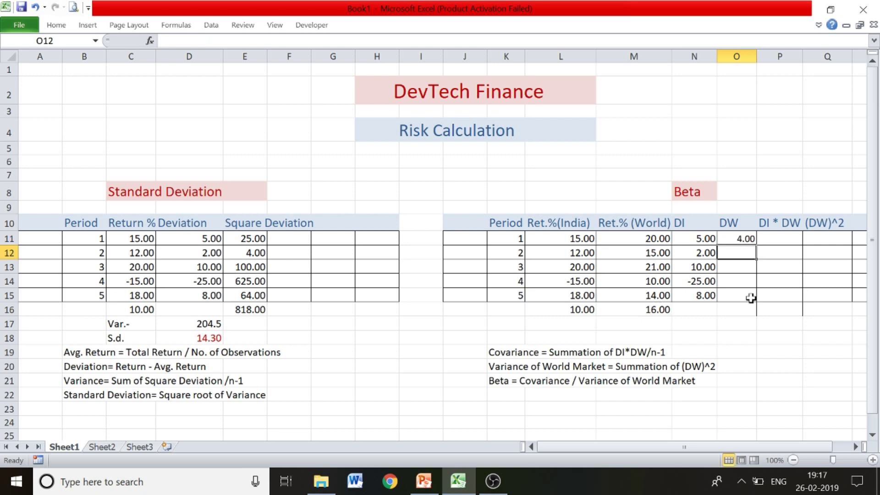
Step: Make M16 absolute in O11 and fill =M11-$M$16 down to O15
click(748, 241)
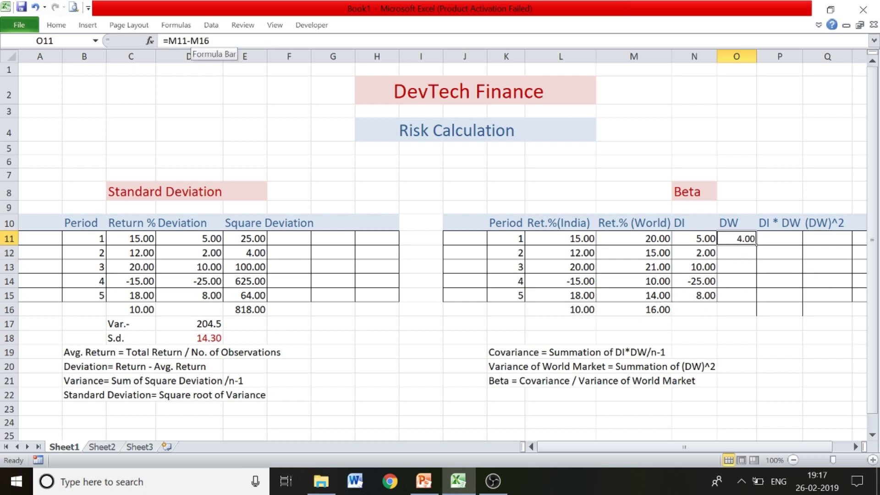
click(198, 41)
key(F4)
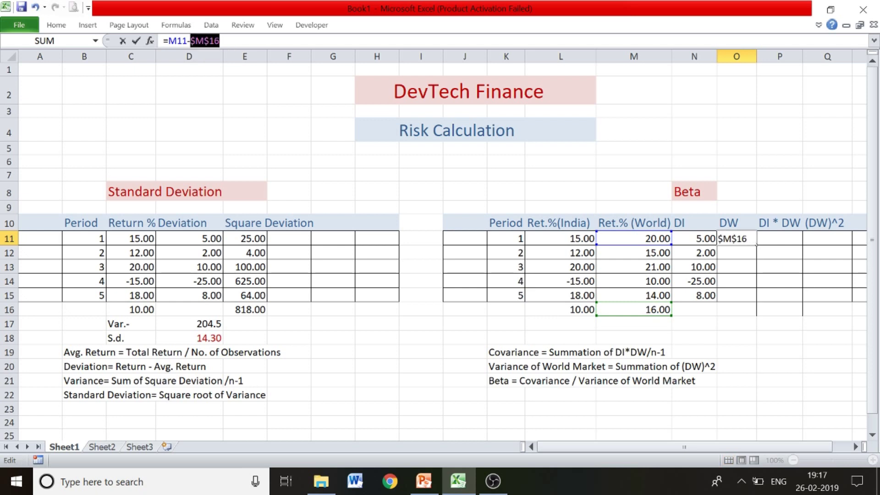
key(Return)
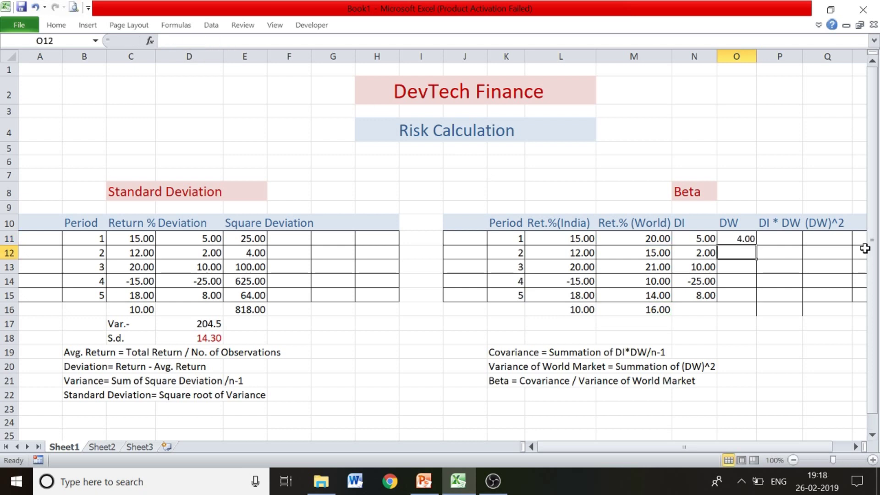
drag(744, 239, 759, 302)
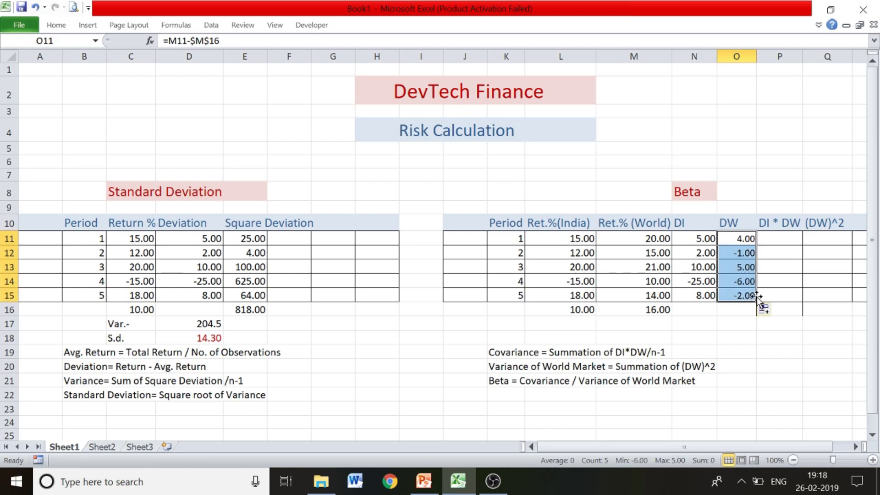
click(778, 360)
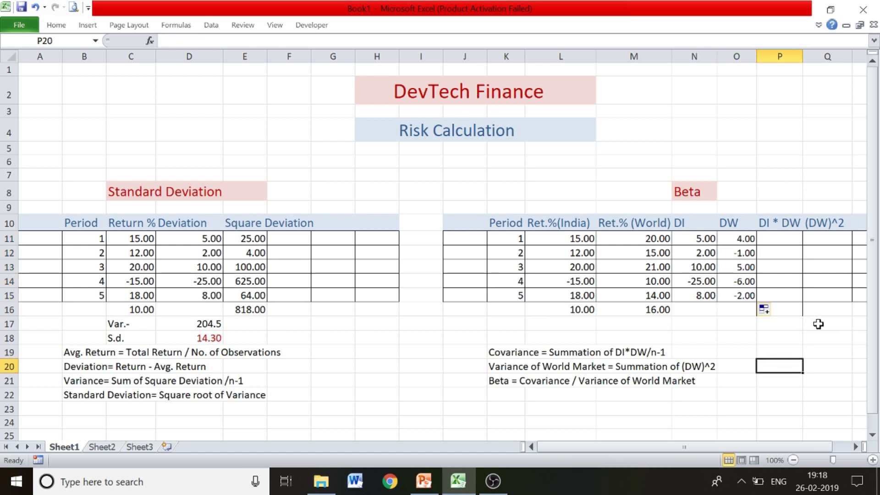
Step: Fill =N11*O11 from P11 down to P15, giving DI * DW products 20, -2, 50, 150 and -16
click(784, 237)
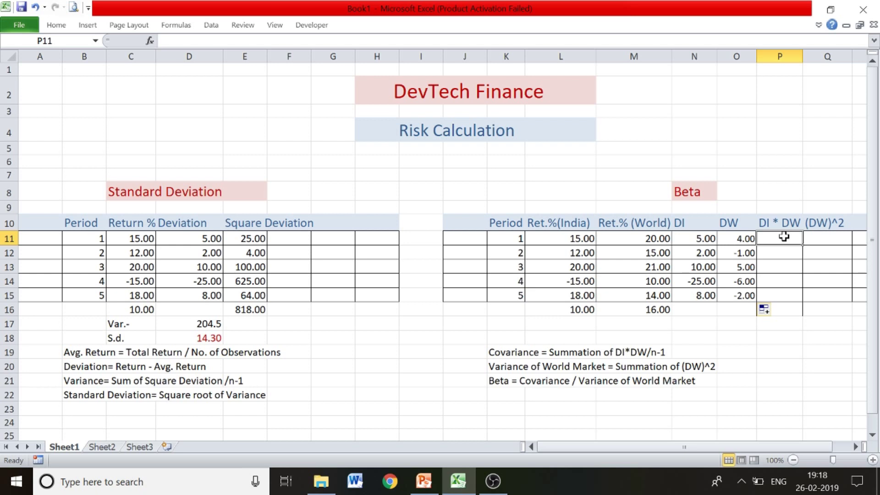
text(=)
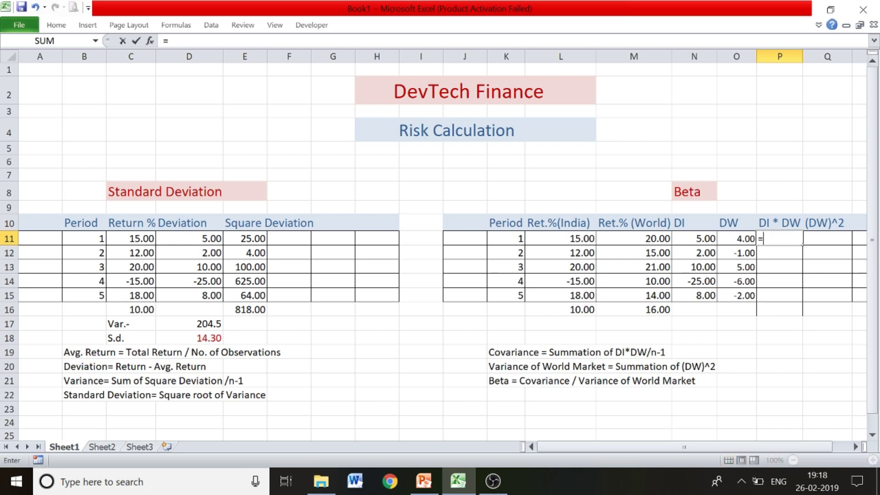
click(704, 239)
text(*)
click(741, 239)
key(Return)
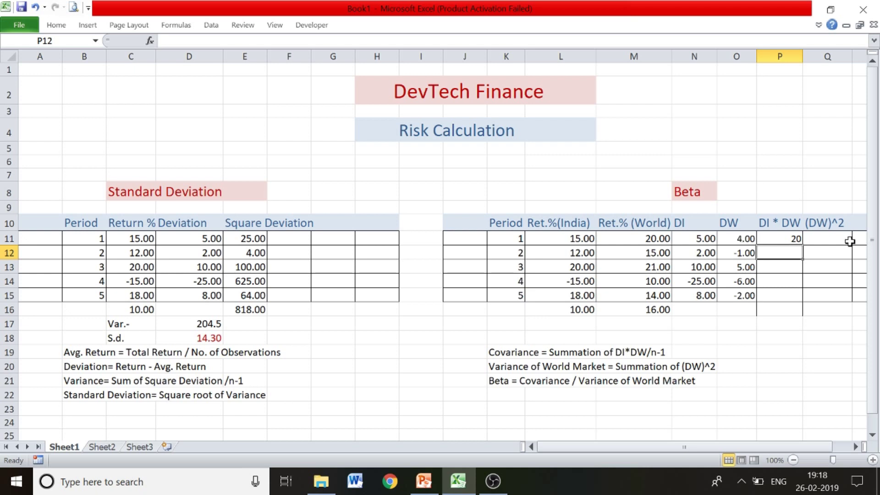
click(795, 236)
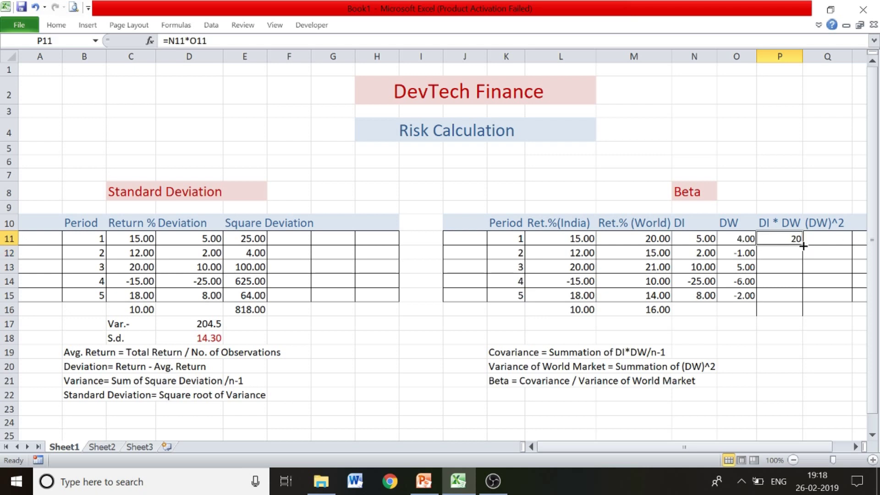
drag(803, 245, 803, 303)
click(839, 351)
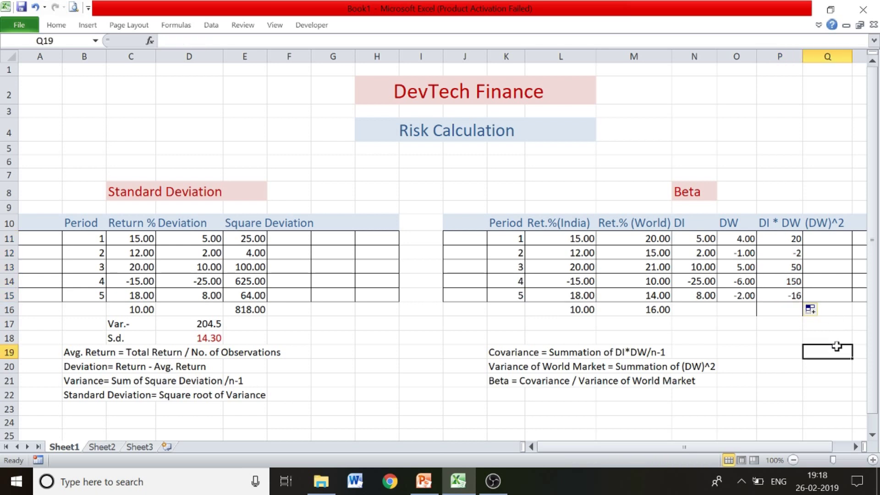
click(836, 243)
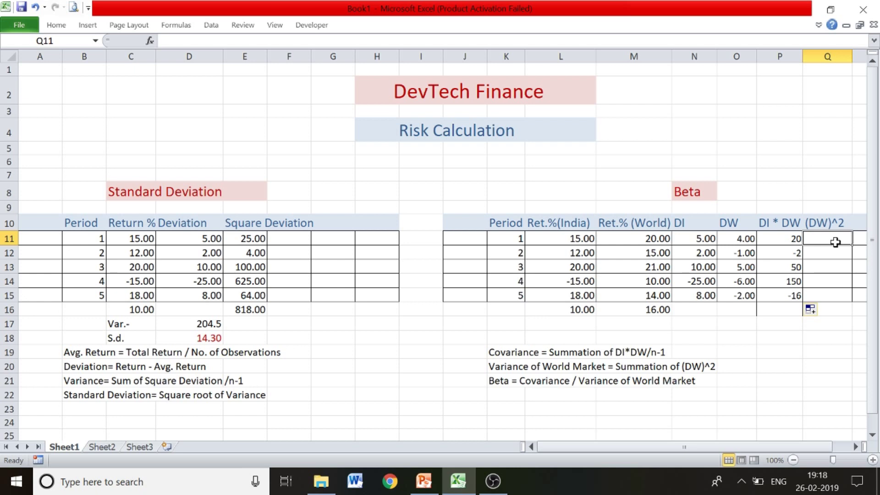
text(=)
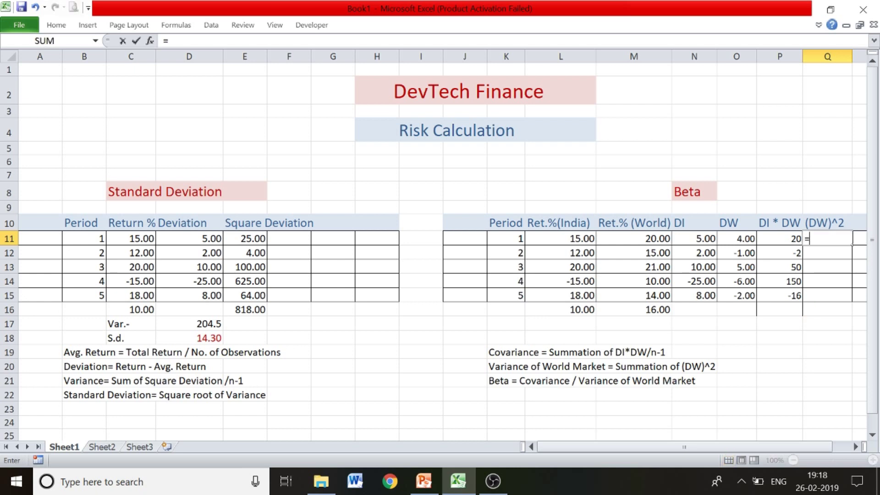
Step: Finish =O11^2 in Q11 and fill it down to Q15 (16, 1, 25, 36, 4)
click(749, 237)
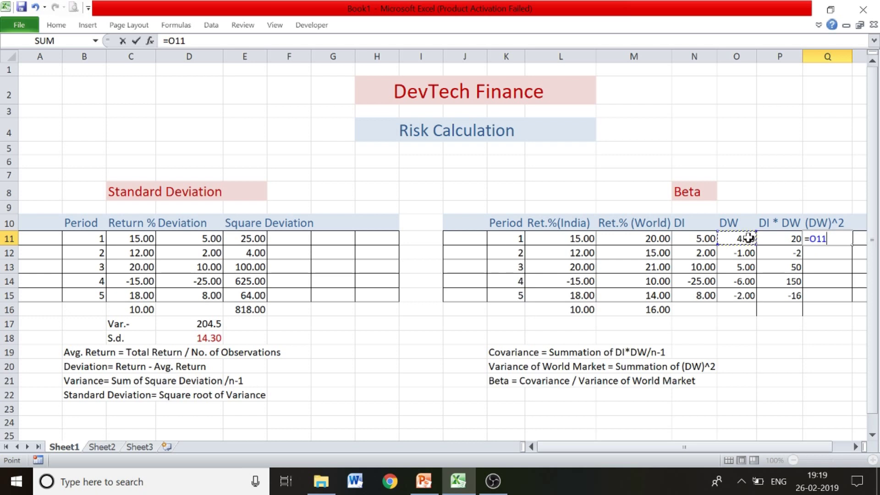
text(^2)
key(Return)
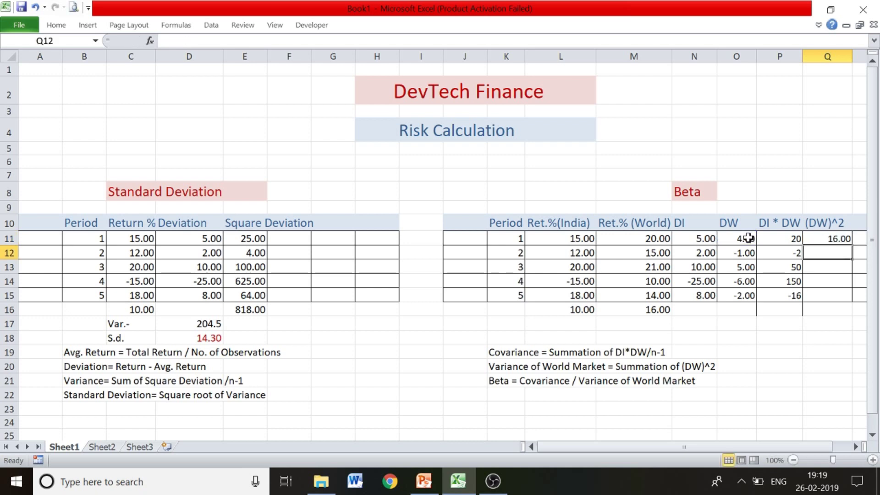
click(846, 239)
drag(853, 245, 853, 297)
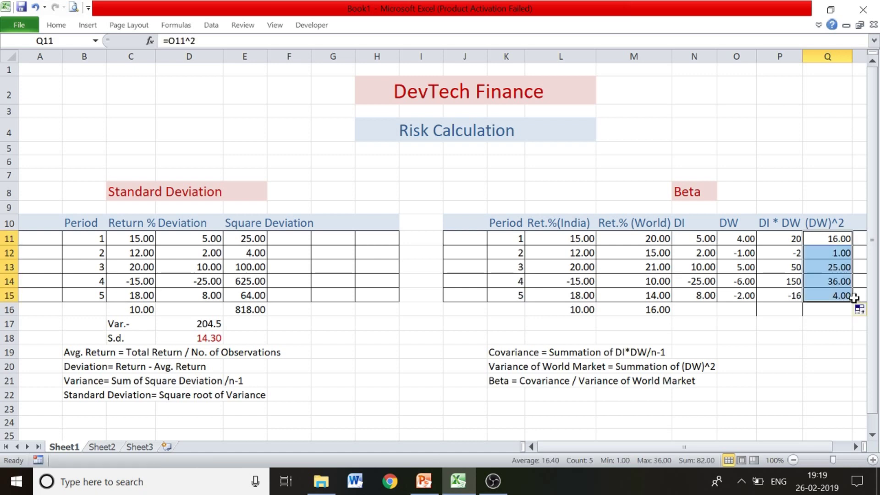
click(803, 370)
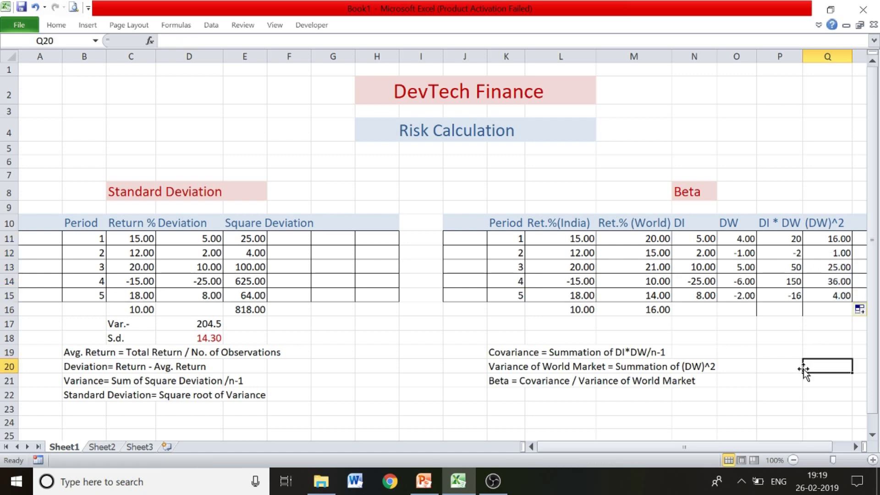
Step: Total the squared DW values in Q16 with =SUM(Q11:Q15), giving 82.00
click(834, 311)
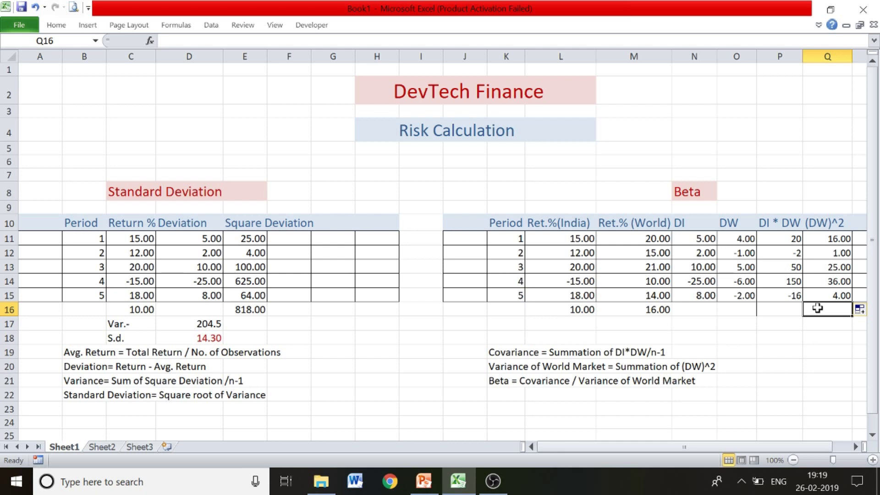
click(784, 309)
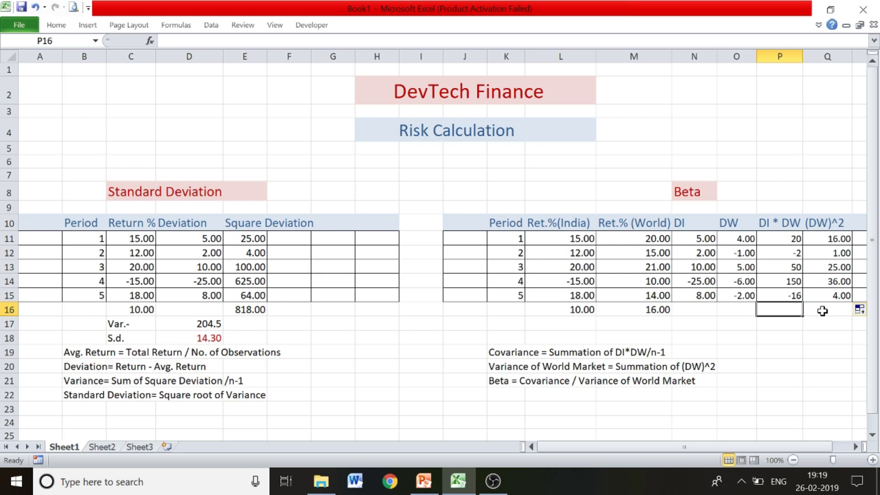
click(823, 310)
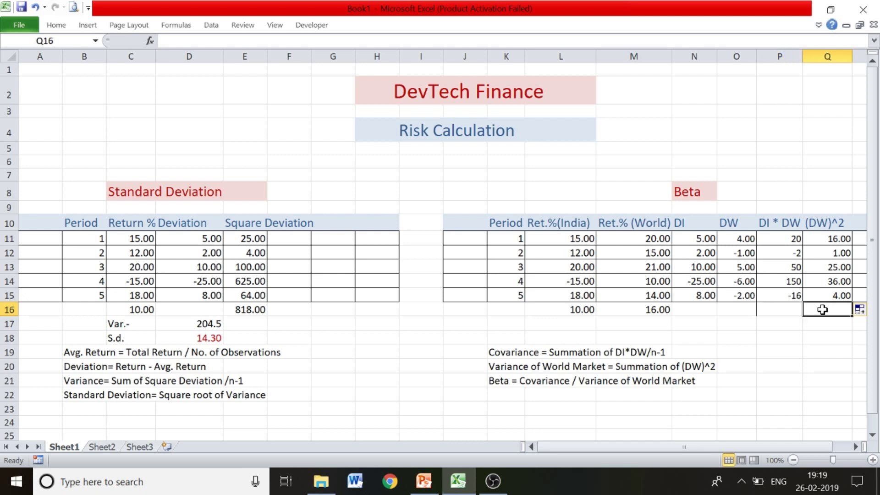
text(=)
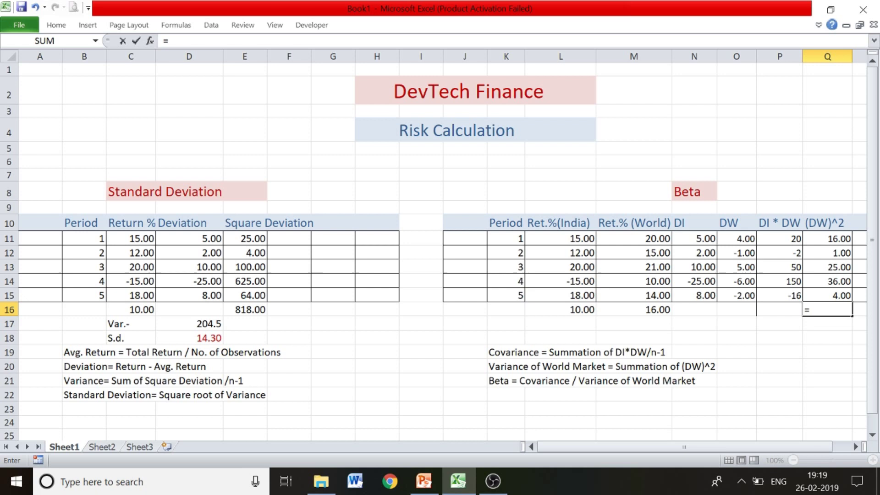
text(sum()
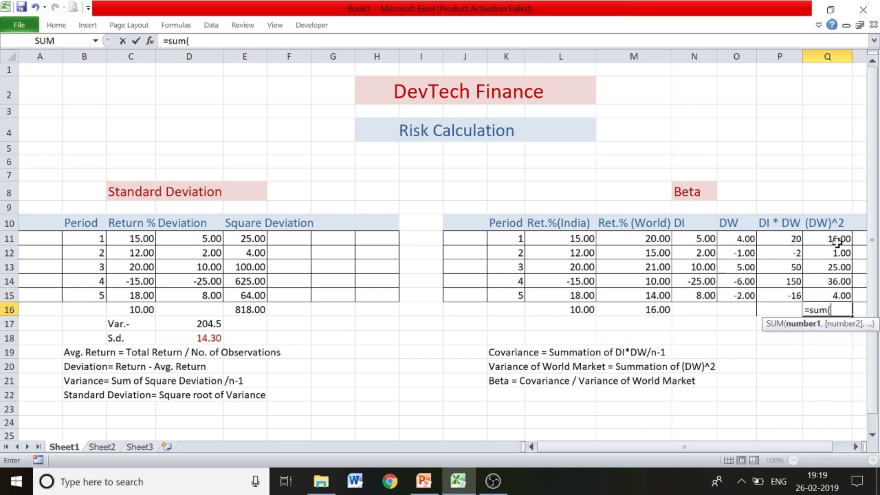
drag(839, 238, 837, 294)
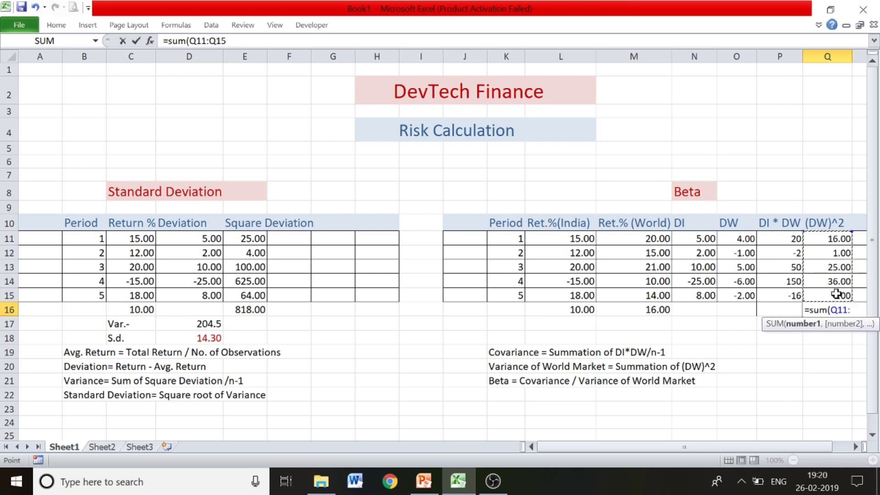
text())
key(Return)
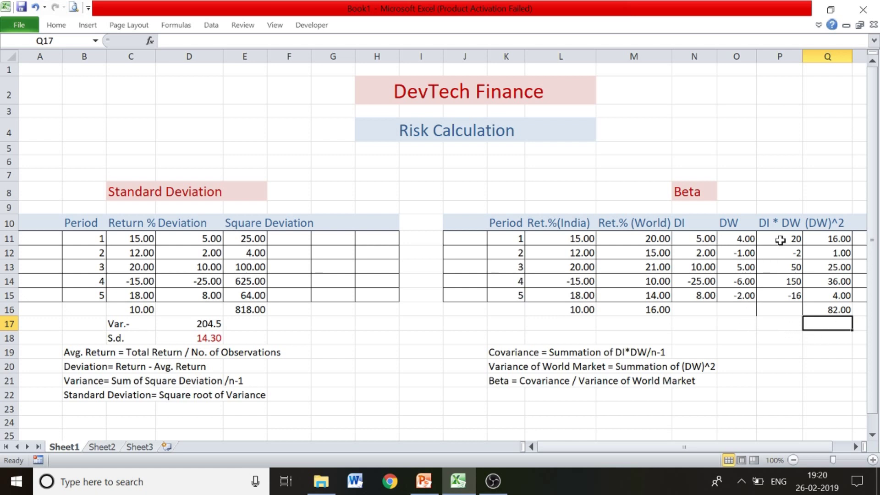
click(773, 308)
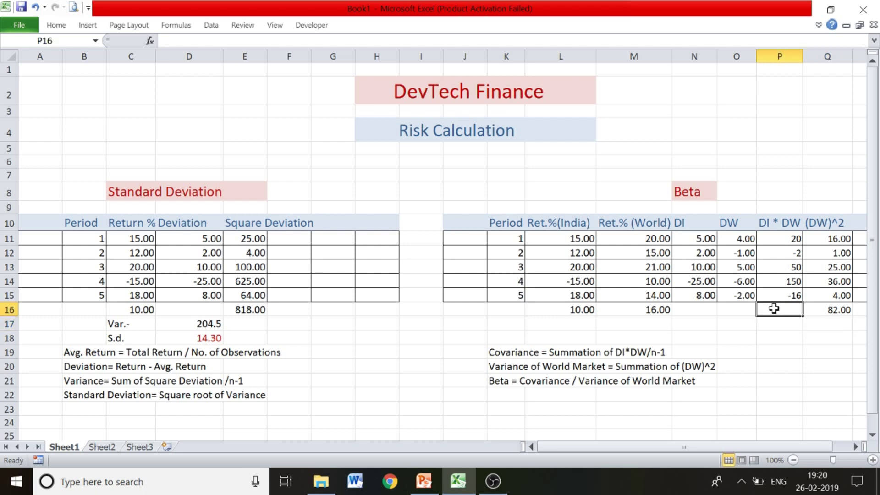
Step: Total the DI * DW column in P16 with =SUM(P11:P15), giving 202
text(=s)
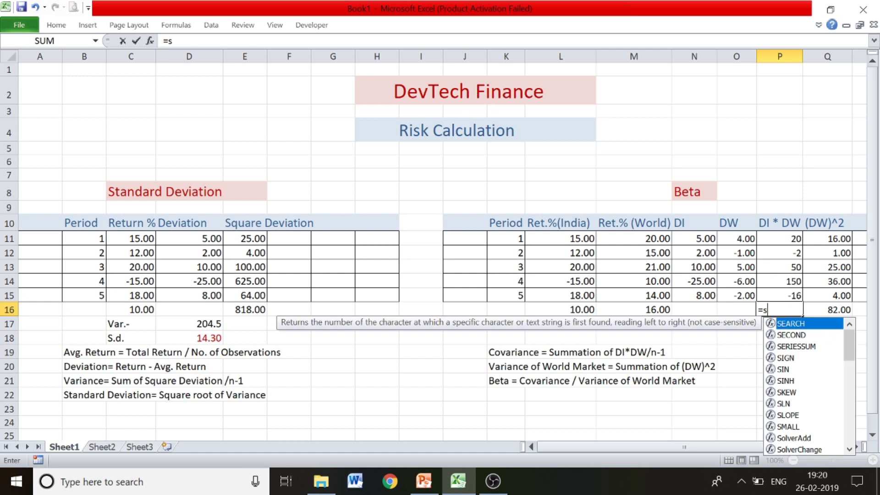
text(um()
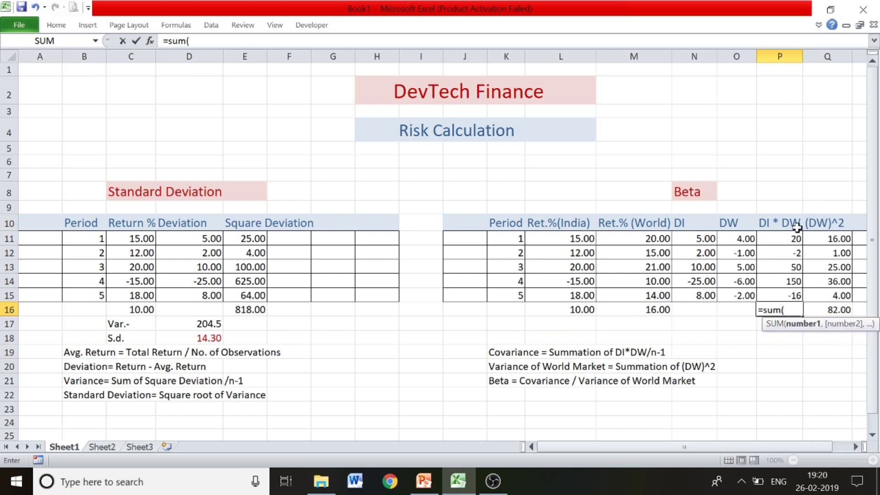
drag(792, 238, 787, 294)
text())
key(Return)
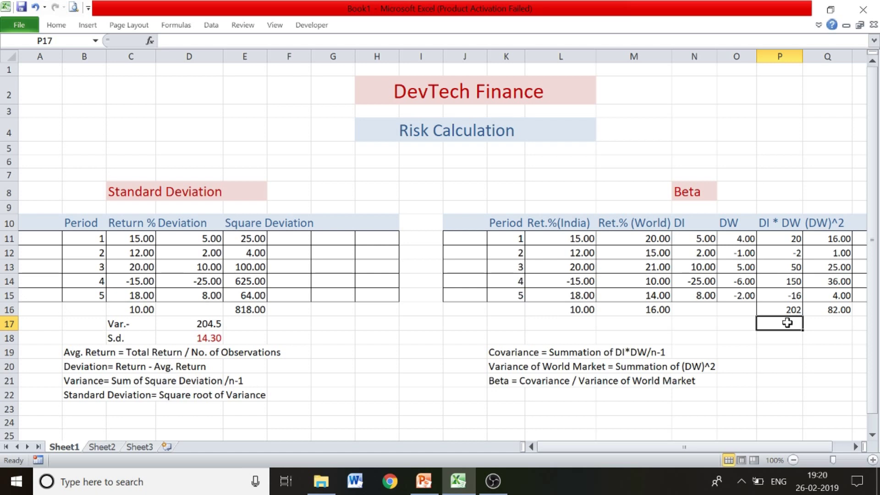
Step: Enter the covariance =P16/4 in P17, giving 50.5
text(=)
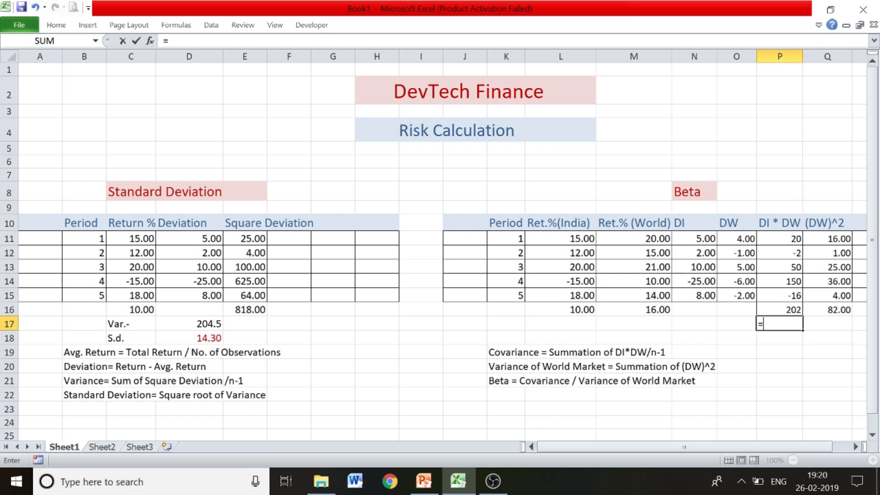
click(783, 310)
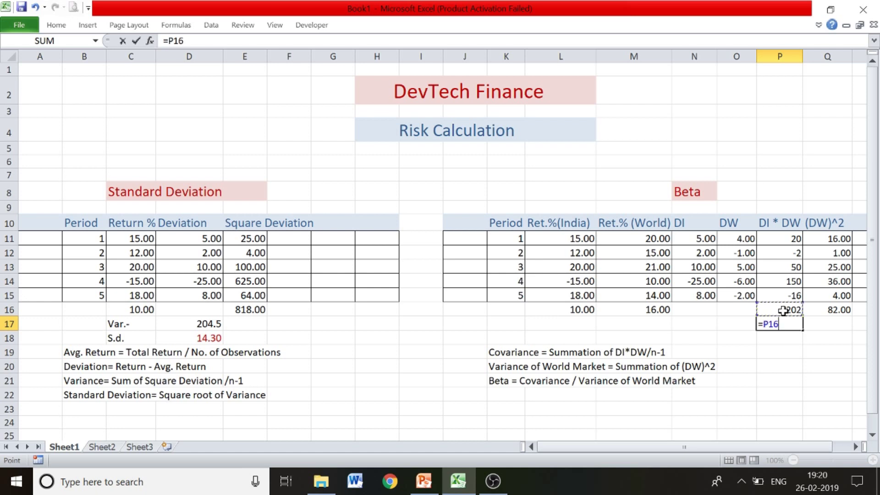
text(/4)
key(Return)
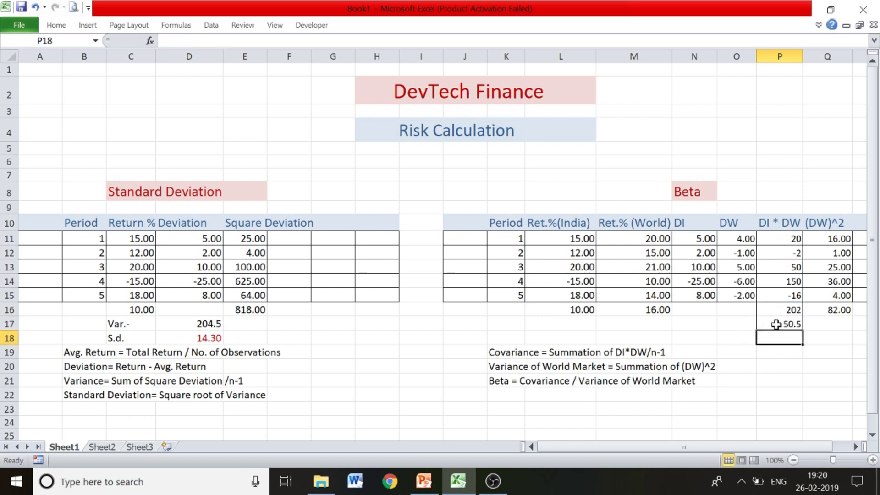
click(774, 325)
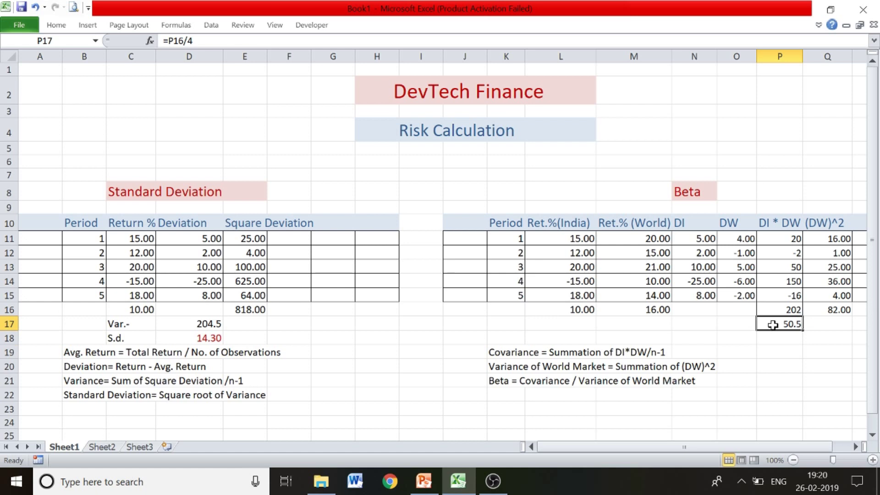
Step: Colour the 50.5 covariance in P17 and the 82.00 total in Q16 red
click(66, 25)
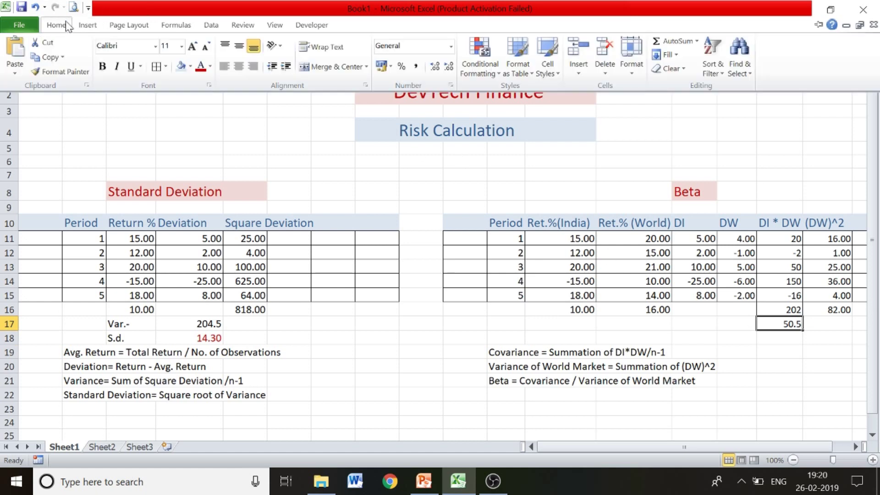
click(200, 66)
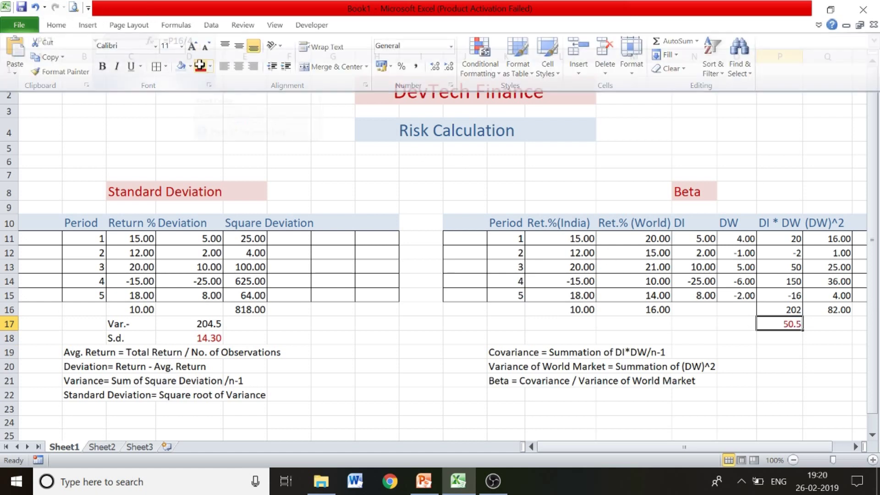
click(831, 308)
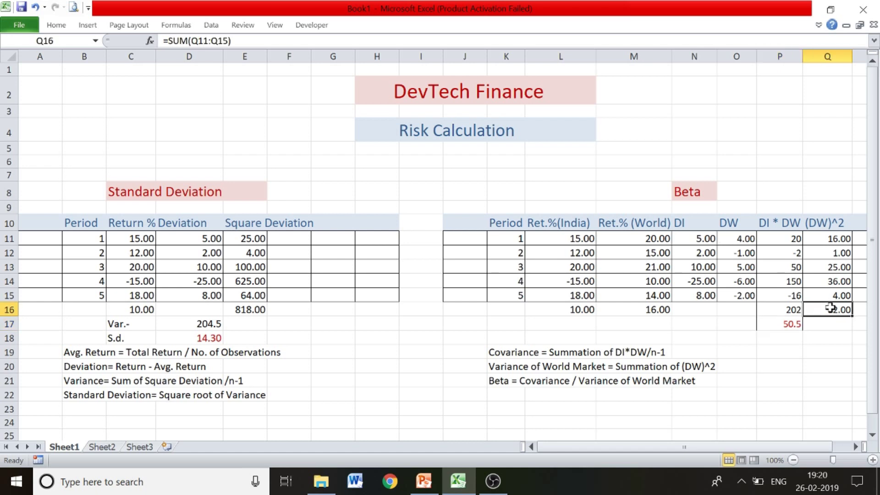
click(64, 22)
click(201, 69)
click(777, 367)
Step: Enter =P17/Q16 in P20 and make the 0.615854 Beta result red
text(=)
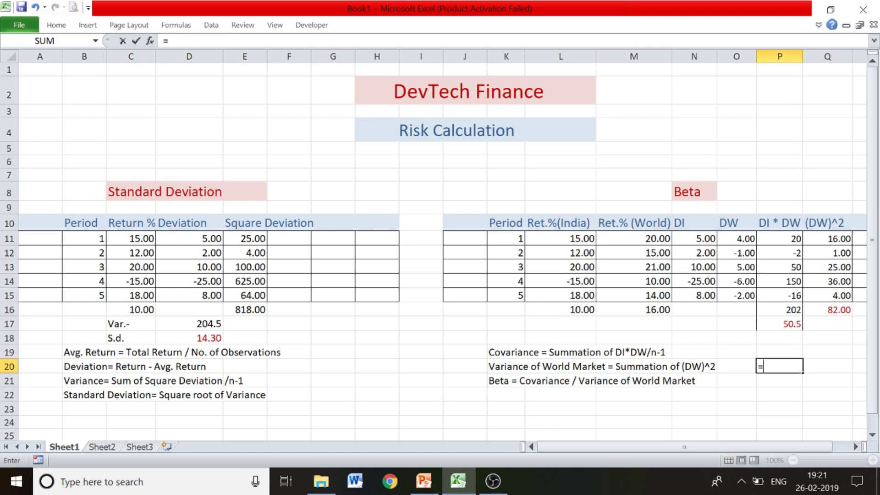
click(792, 324)
text(/)
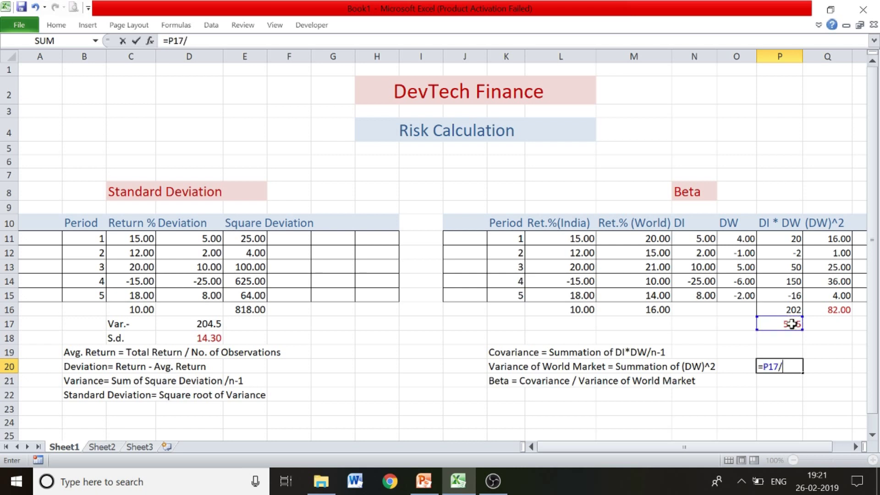
click(842, 309)
key(Return)
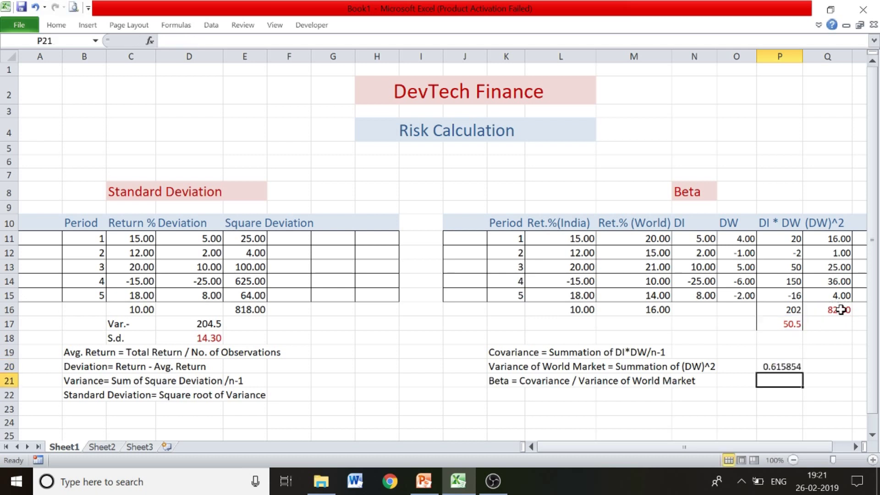
click(785, 367)
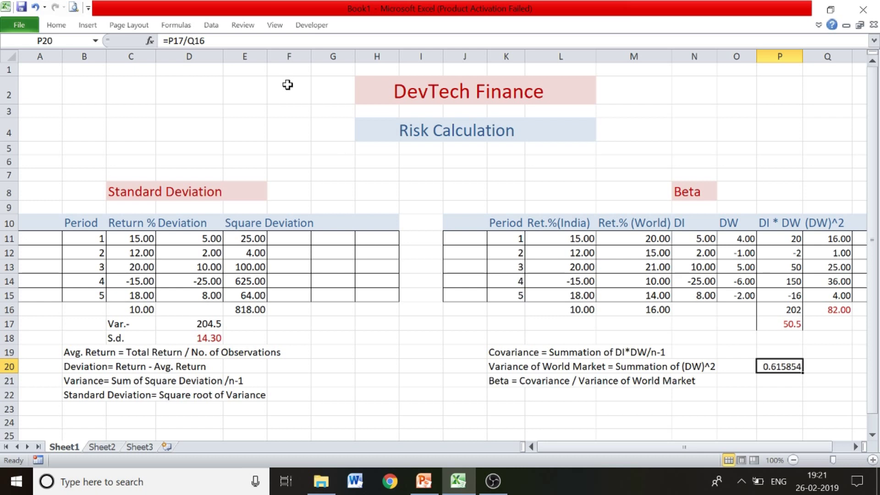
click(64, 26)
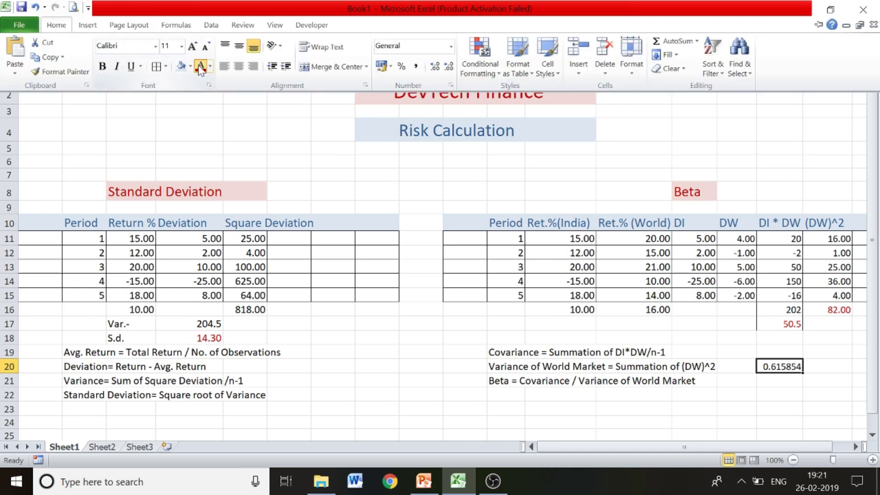
click(201, 69)
click(765, 399)
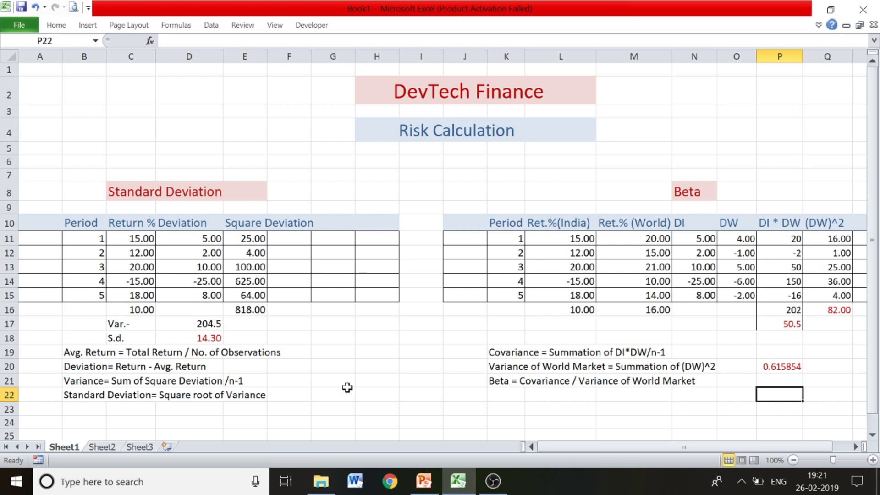
Step: Enter =STDEV.S(C11:C15) in G21 and make the 14.30035 check value red
click(333, 383)
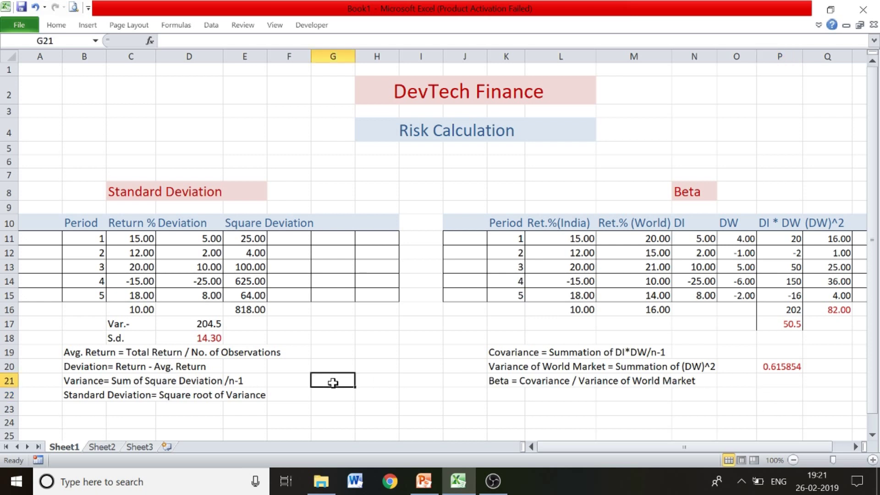
text(=)
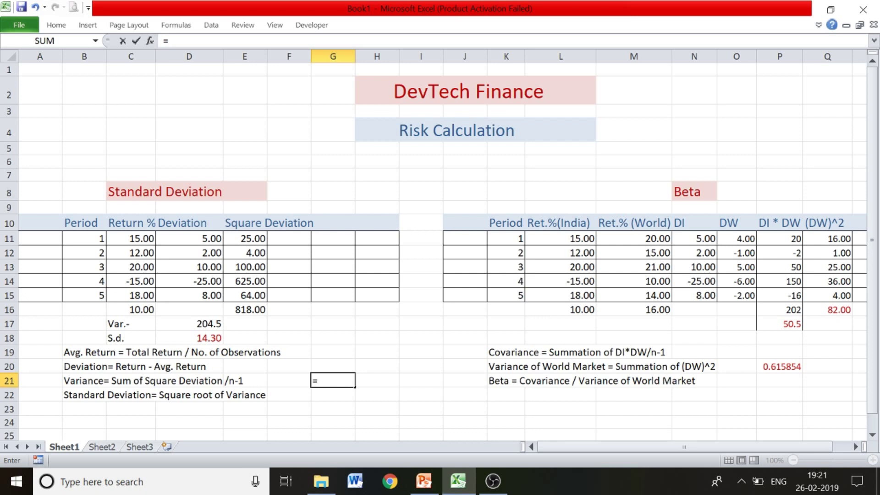
text(st)
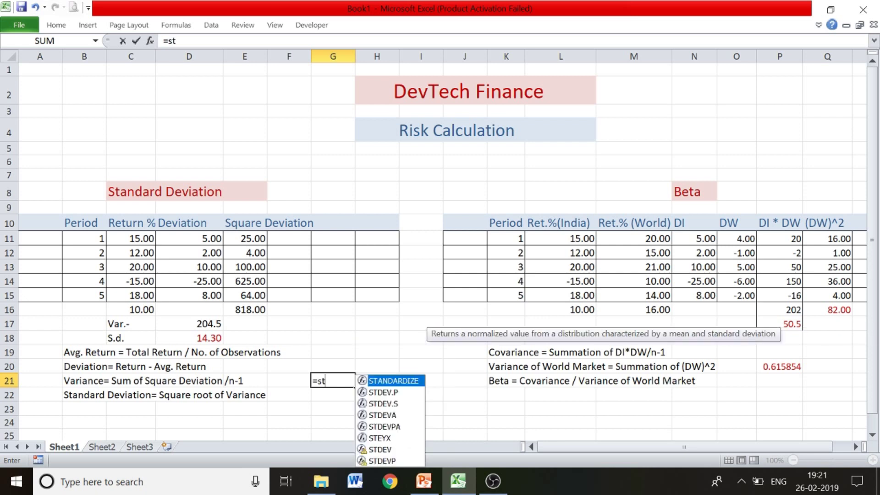
text(d)
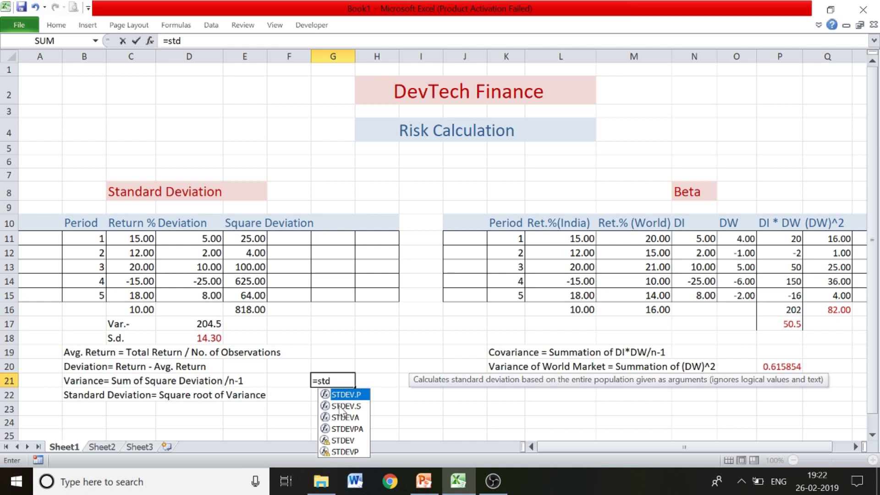
text(ev.s)
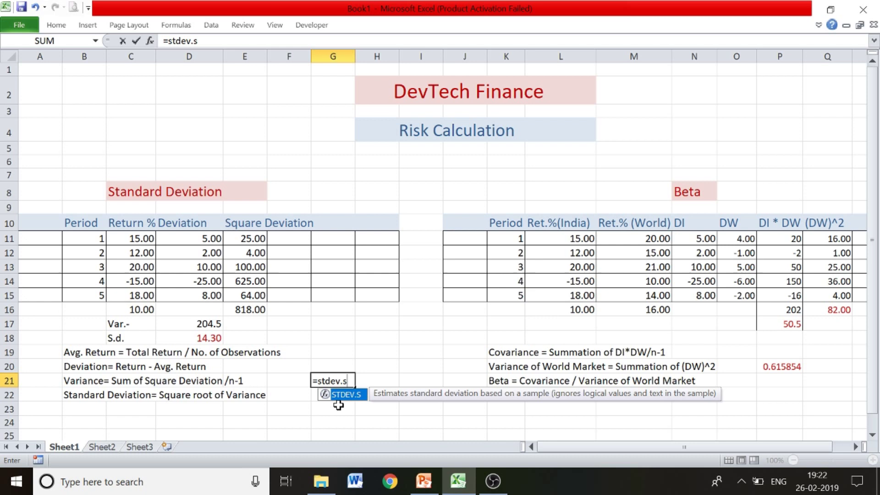
text(()
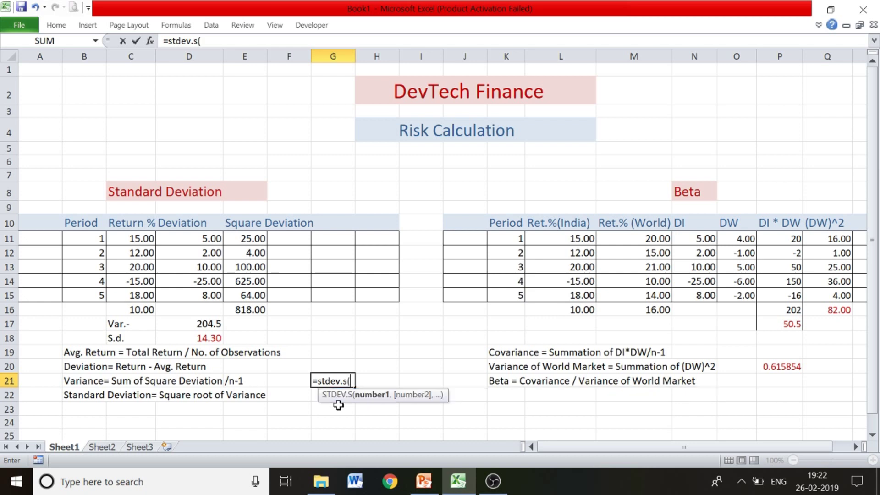
drag(147, 239, 147, 291)
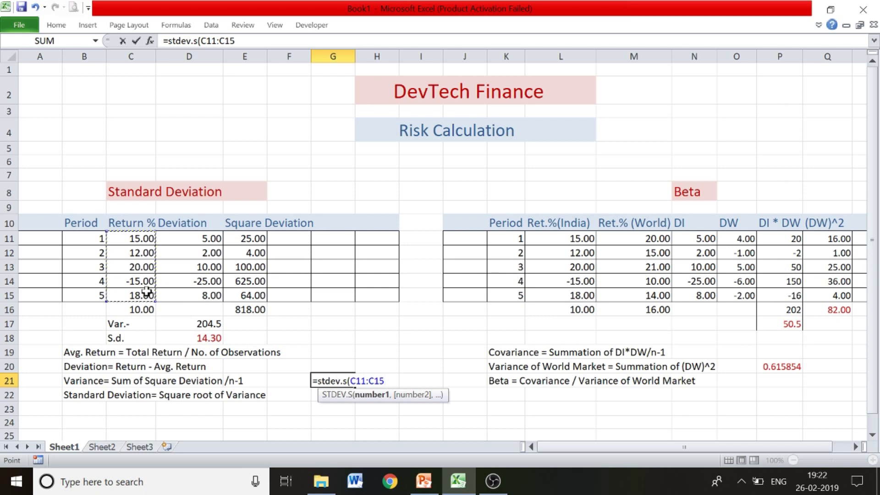
text())
key(Return)
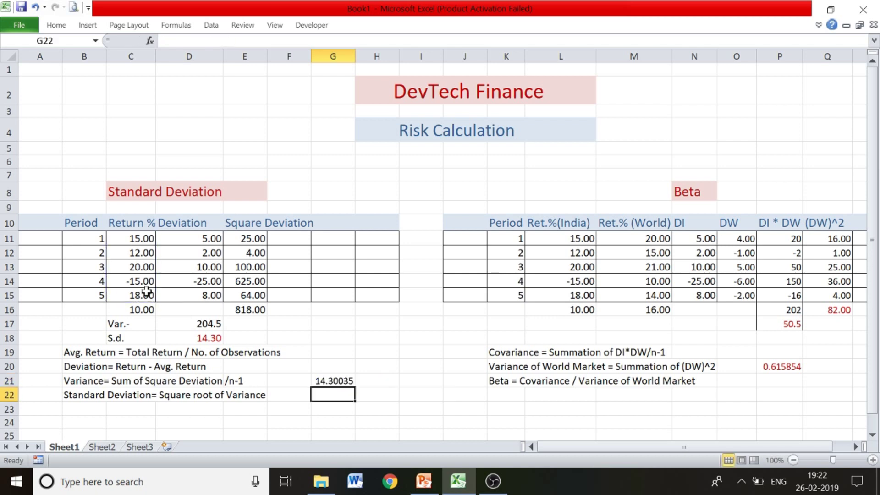
click(349, 383)
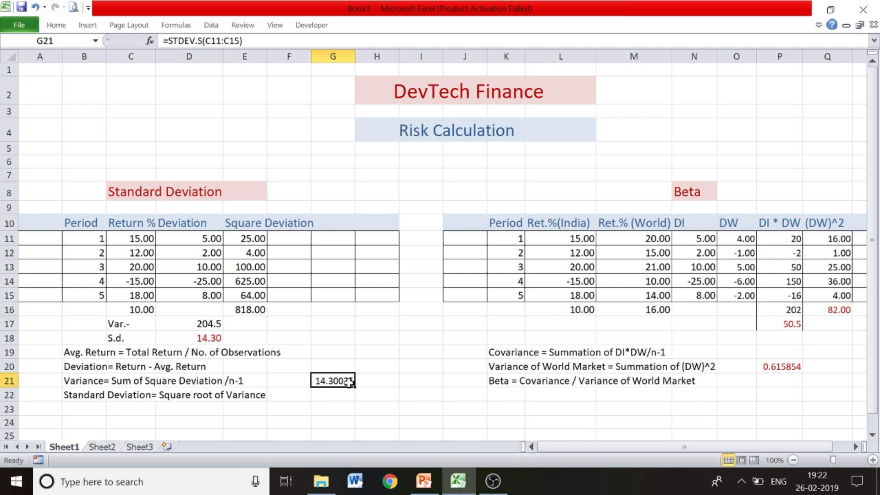
click(59, 25)
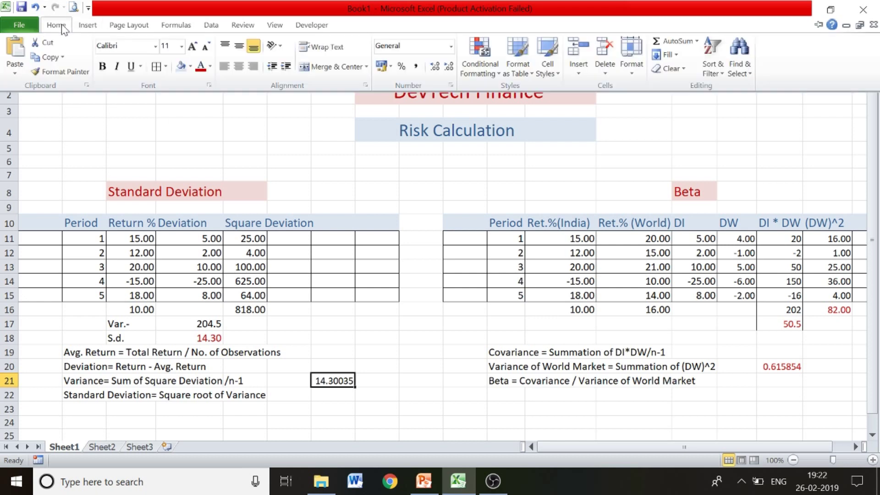
click(200, 67)
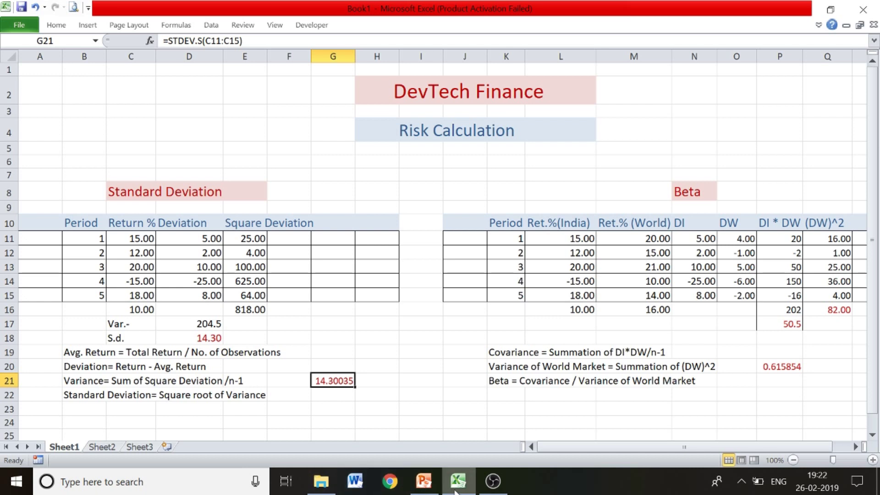
Step: Switch to PowerPoint and show slide 4, the DEVTECH FINANCE thank-you slide
click(424, 481)
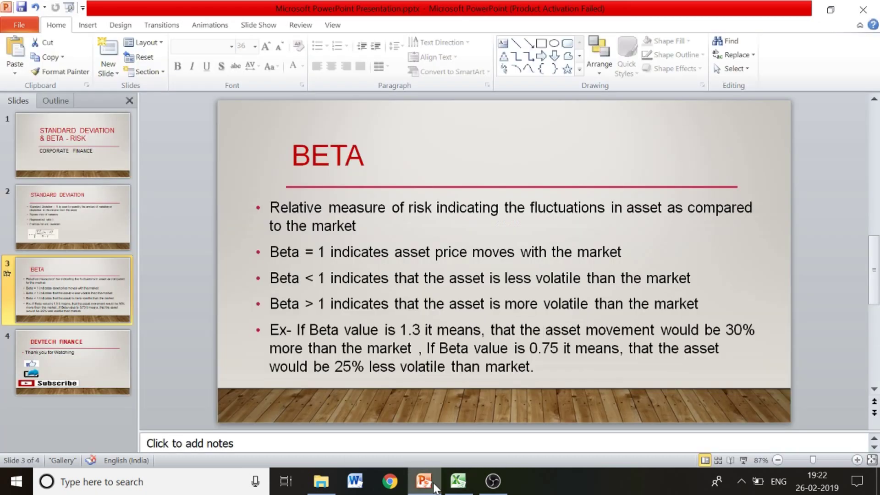
click(88, 371)
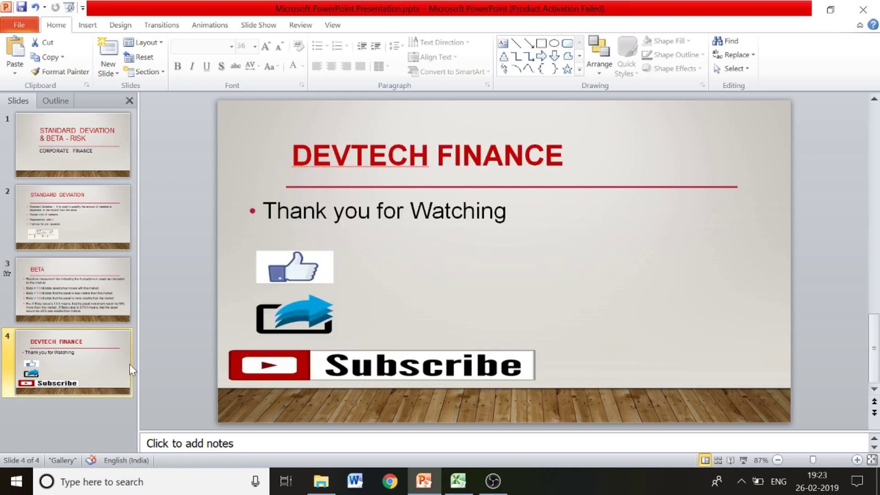